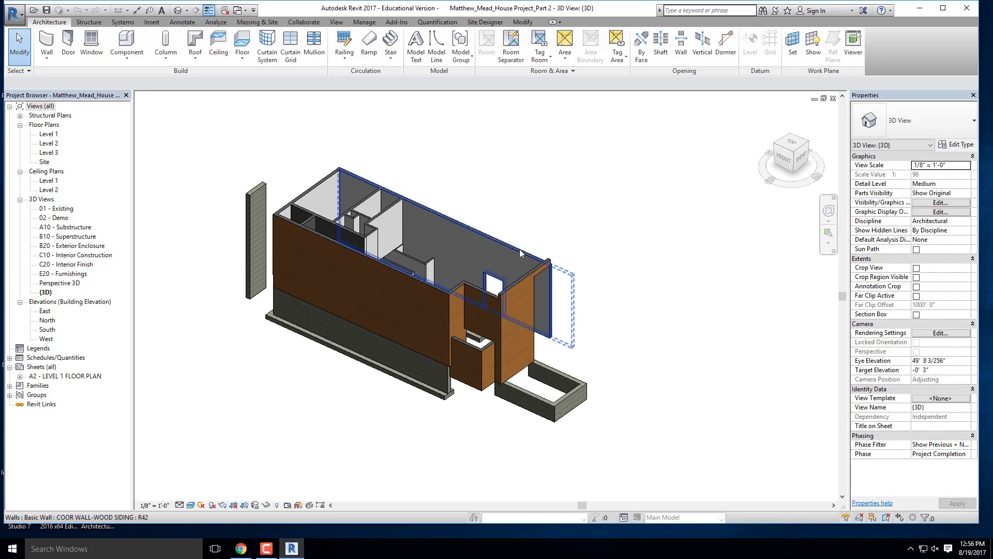
Open the Level 1 floor plan from the Project Browser and zoom into the house layout
scroll(427, 250, "up", 1)
middle_click_drag(427, 251, 451, 304, "shift")
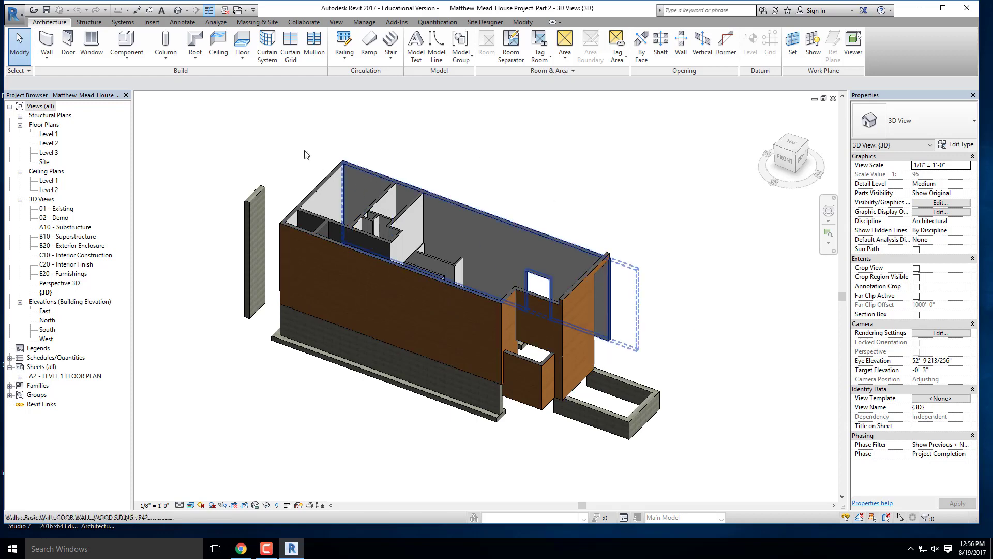
double_click(46, 134)
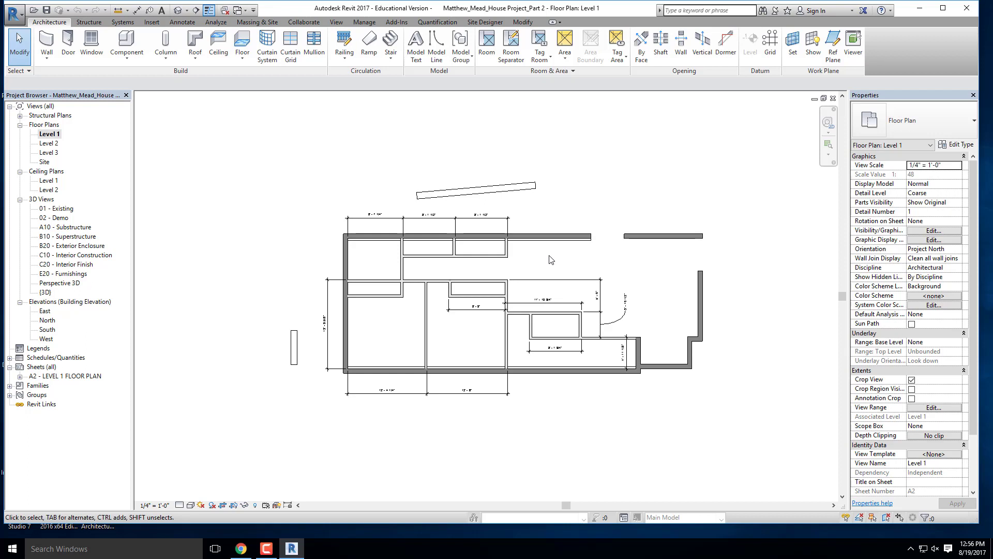
scroll(504, 280, "up", 2)
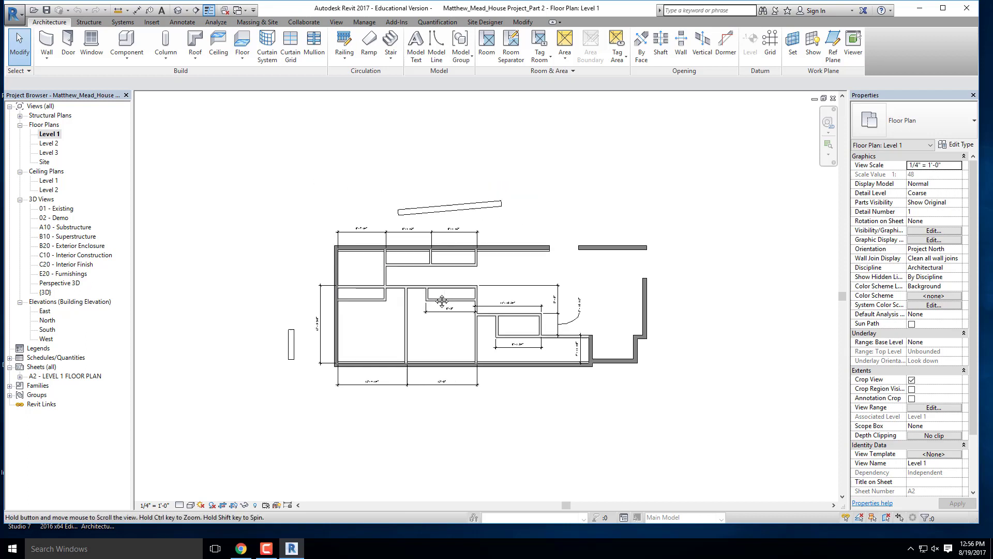
scroll(430, 303, "up", 1)
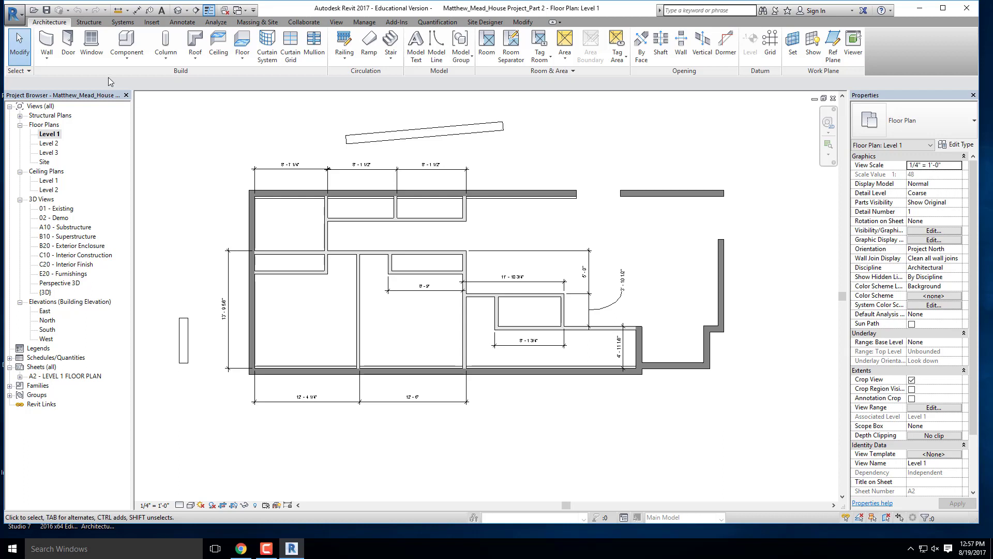
Bring up the Print dialog with PDFCreator selected as the printer
left_click(14, 14)
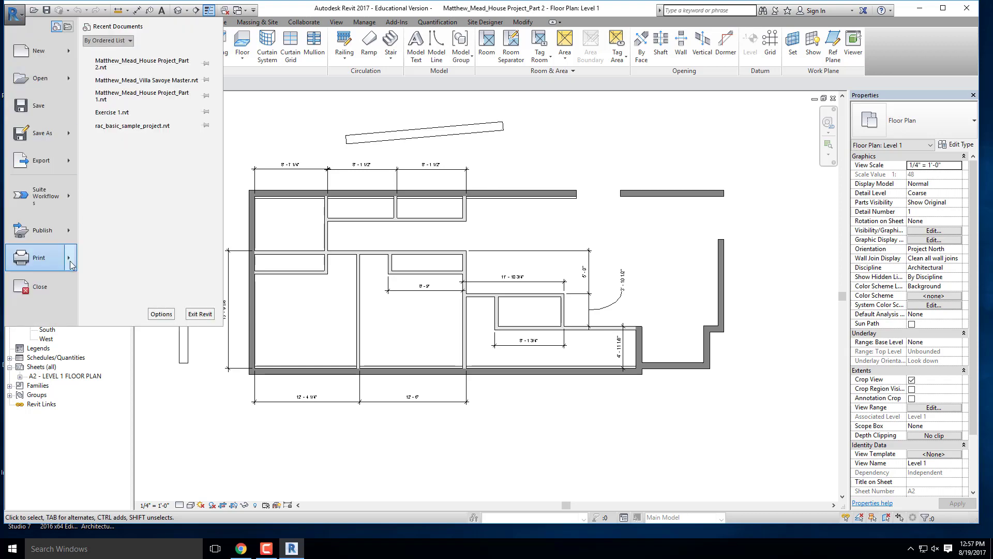
mouse_move(39, 256)
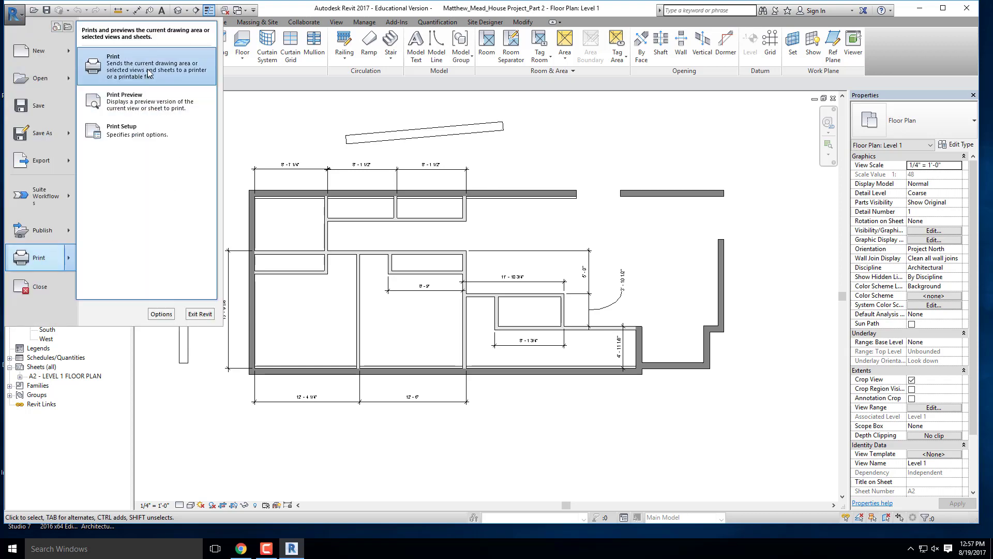
left_click(149, 72)
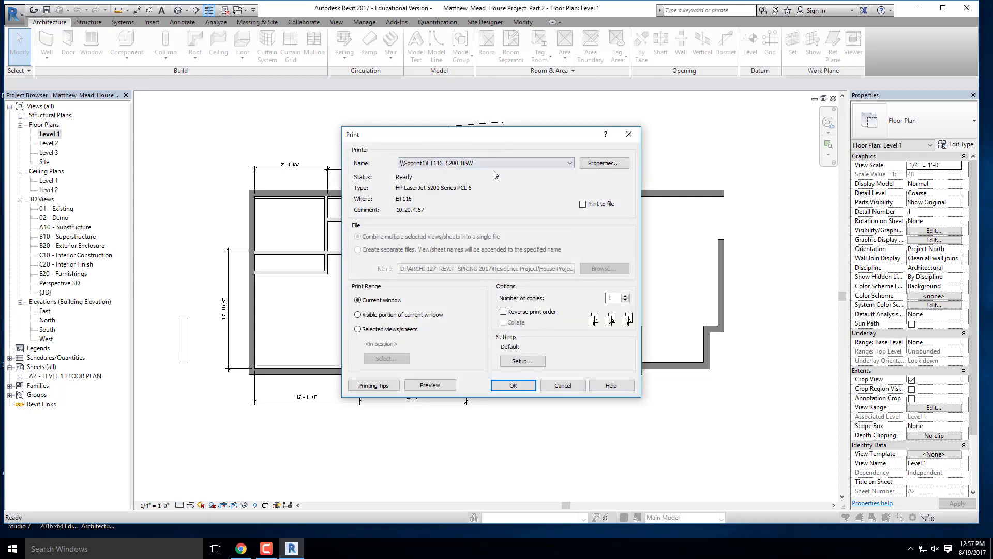
left_click(555, 165)
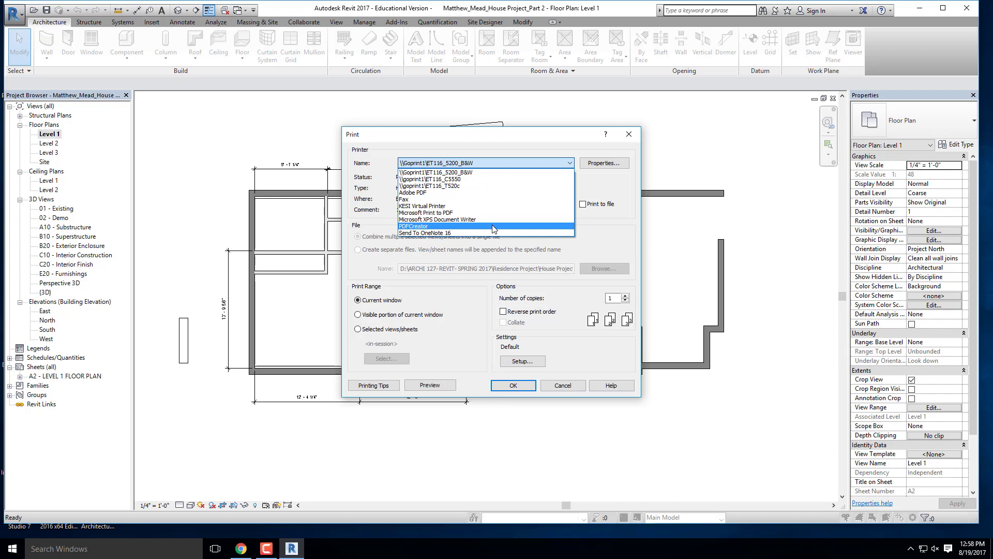
left_click(492, 226)
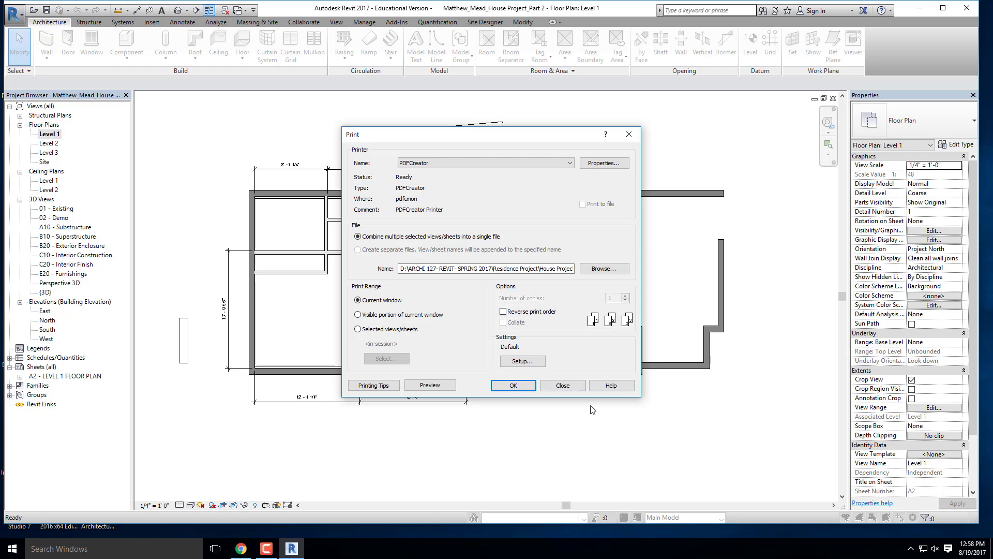
Close the Print dialog and zoom and pan around the dimensioned Level 1 floor plan
left_click(563, 385)
scroll(253, 239, "up", 3)
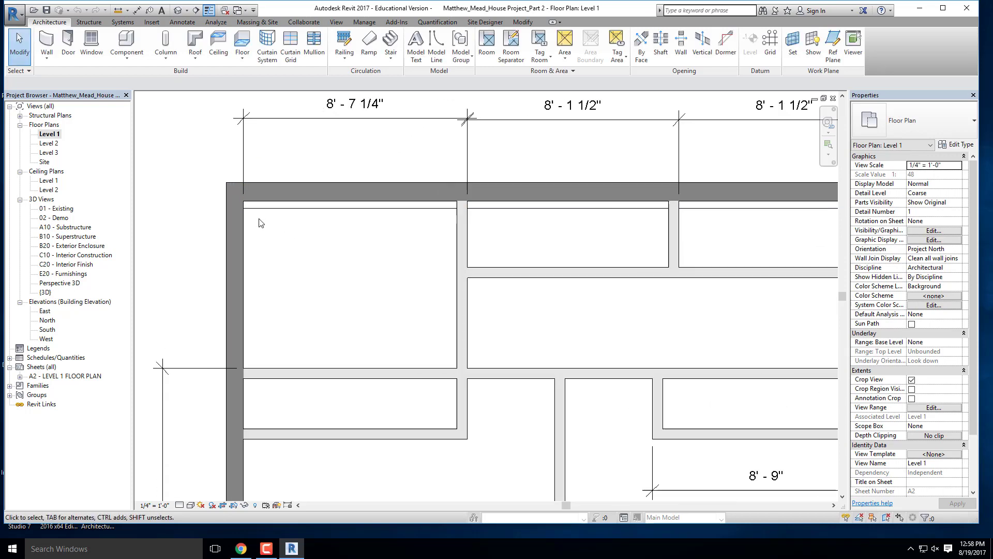
scroll(254, 239, "up", 4)
middle_click_drag(254, 239, 324, 200)
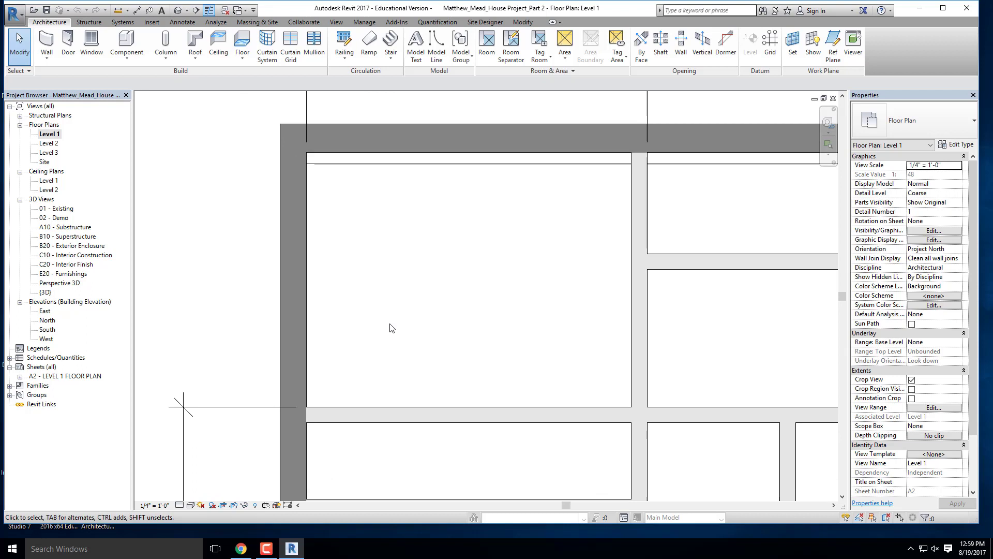
scroll(333, 210, "down", 3)
scroll(333, 211, "down", 4)
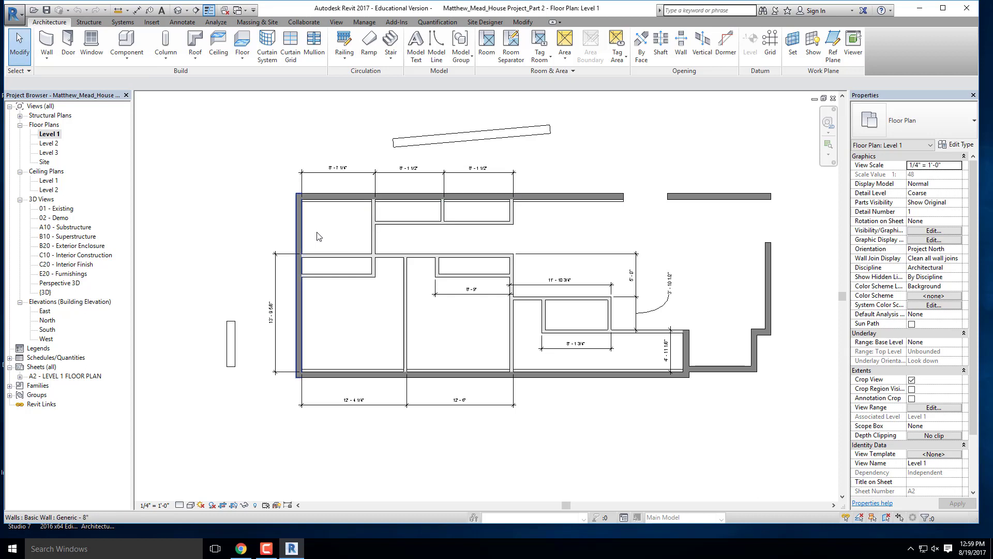
scroll(318, 237, "up", 5)
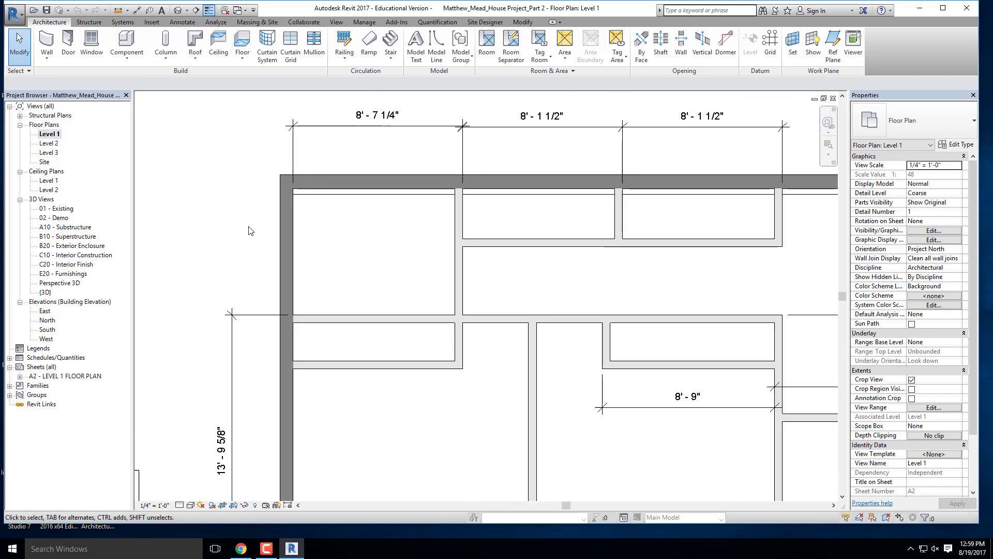
scroll(249, 227, "down", 4)
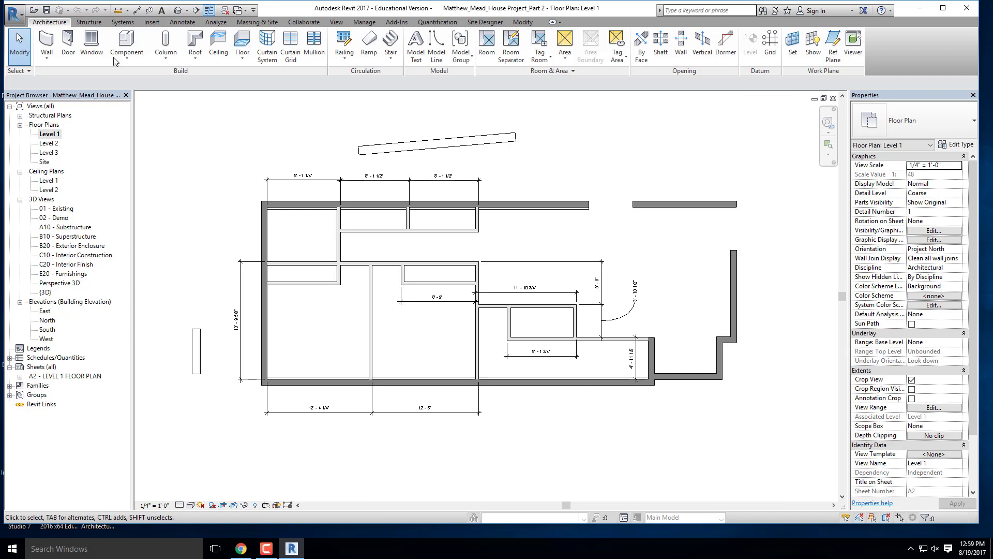
Reopen the Print dialog and bring up Print Setup for PDFCreator
left_click(15, 14)
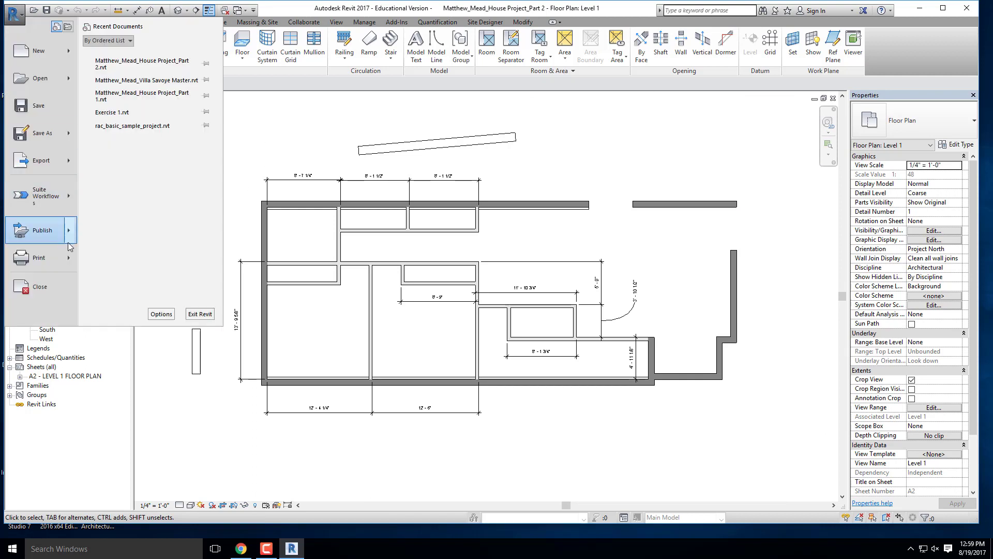
left_click(104, 77)
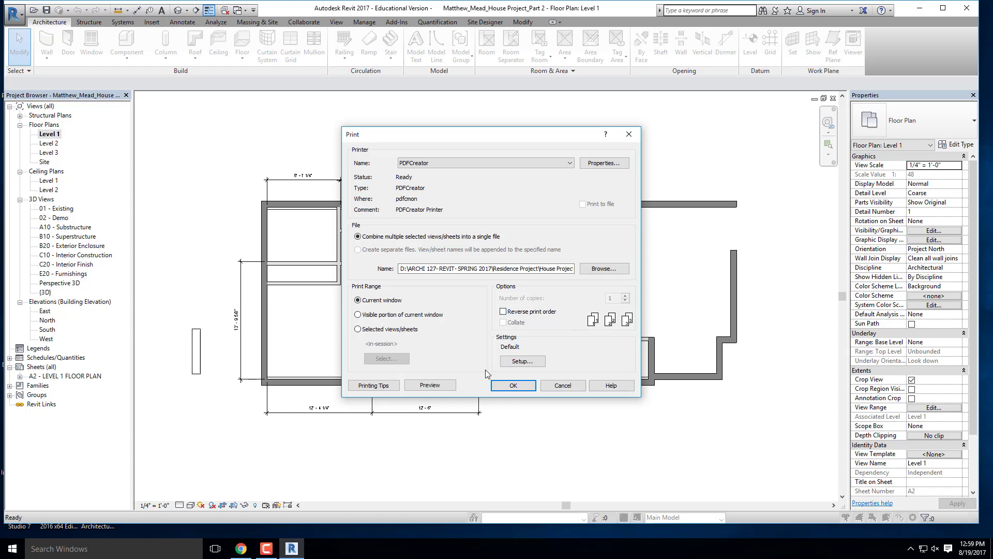
left_click(523, 360)
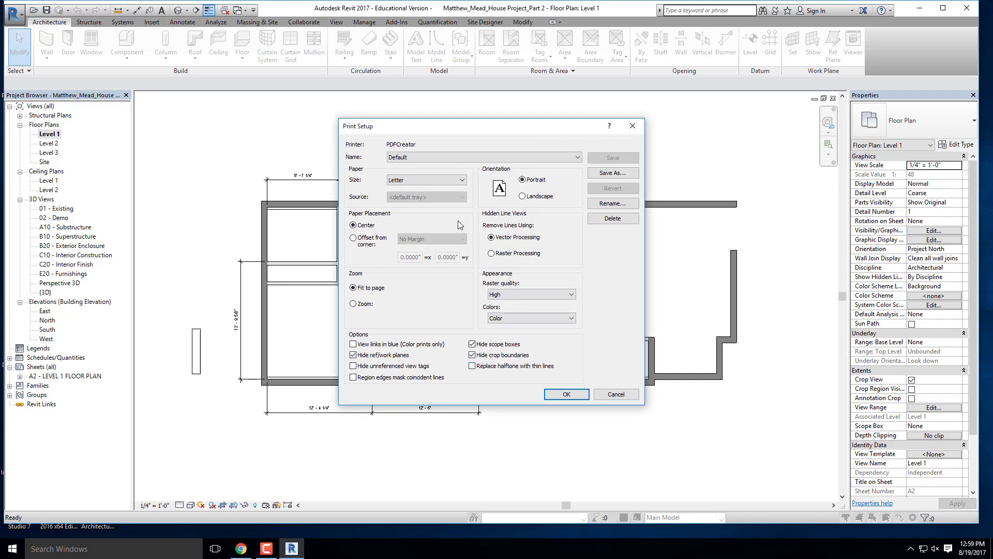
Open the Paper Size list in Print Setup to browse available sizes
left_click(439, 179)
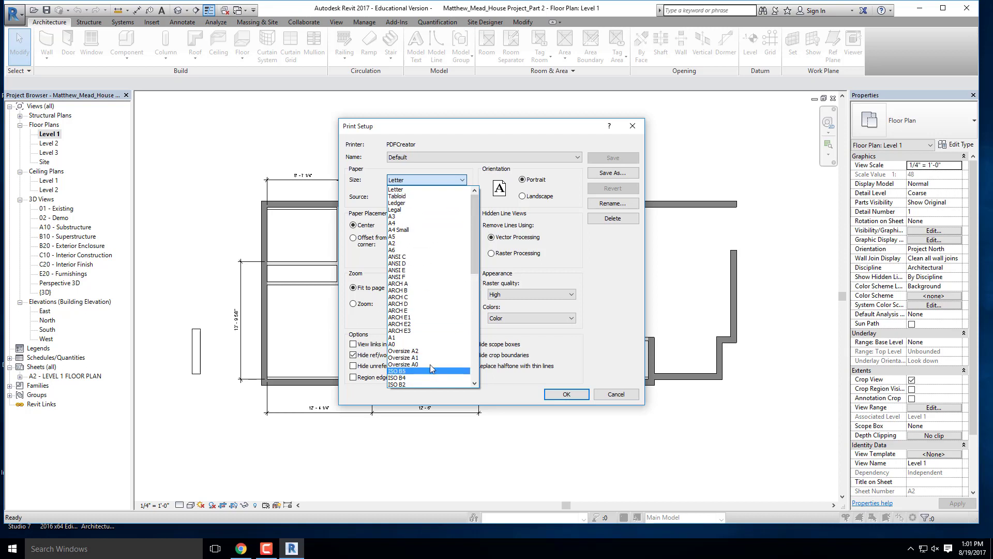
Set Ledger paper, Landscape orientation, centered, Fit to page, and accept the print setup
left_click(413, 202)
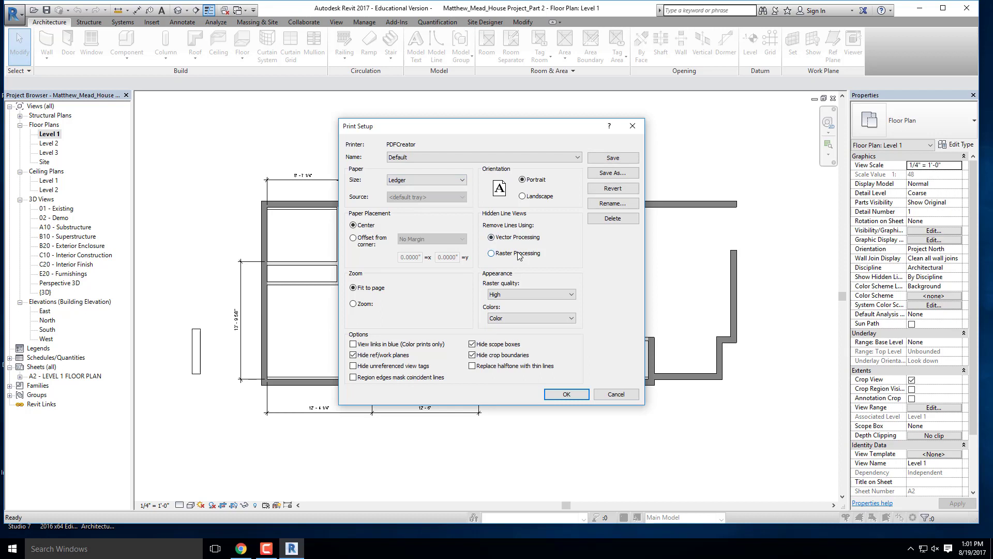
left_click(522, 196)
left_click(354, 305)
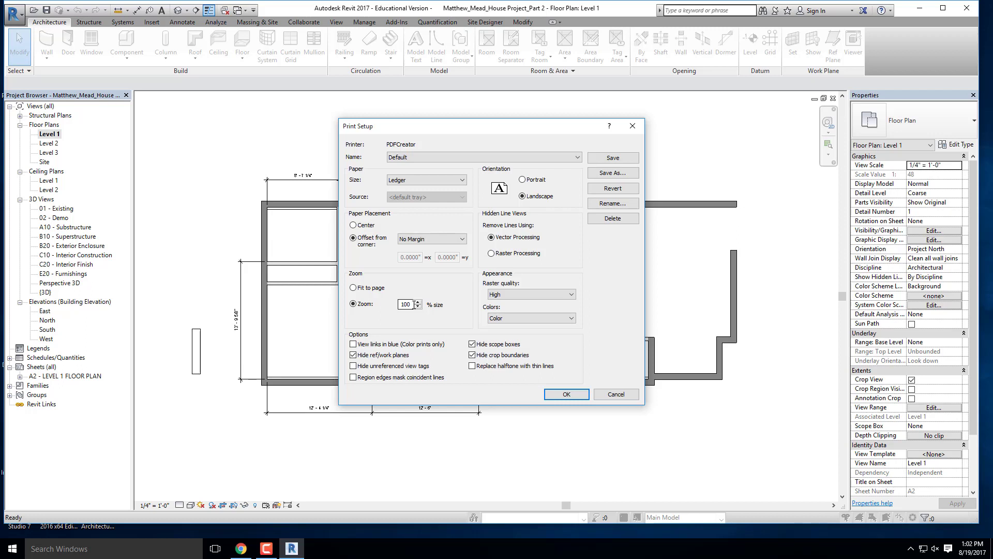
left_click(354, 288)
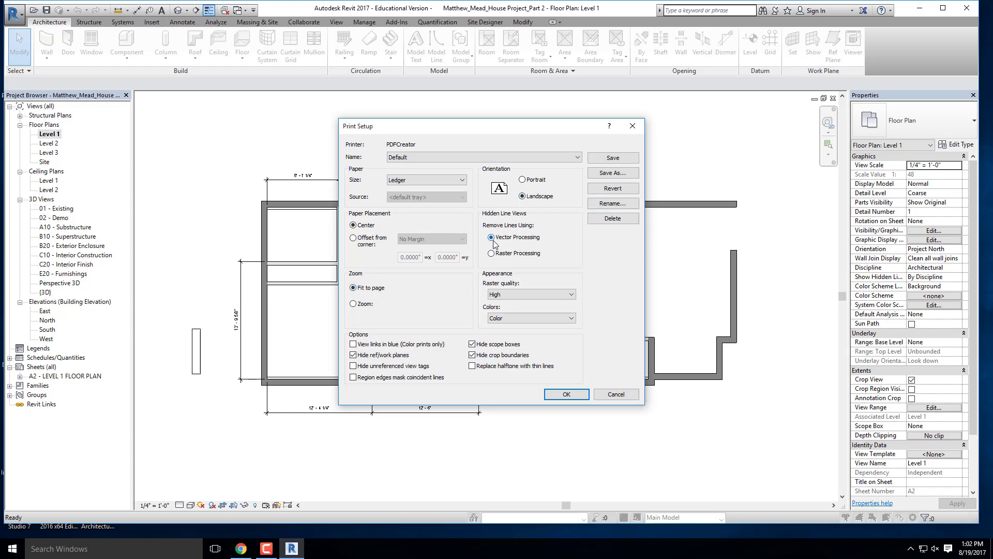
left_click(572, 395)
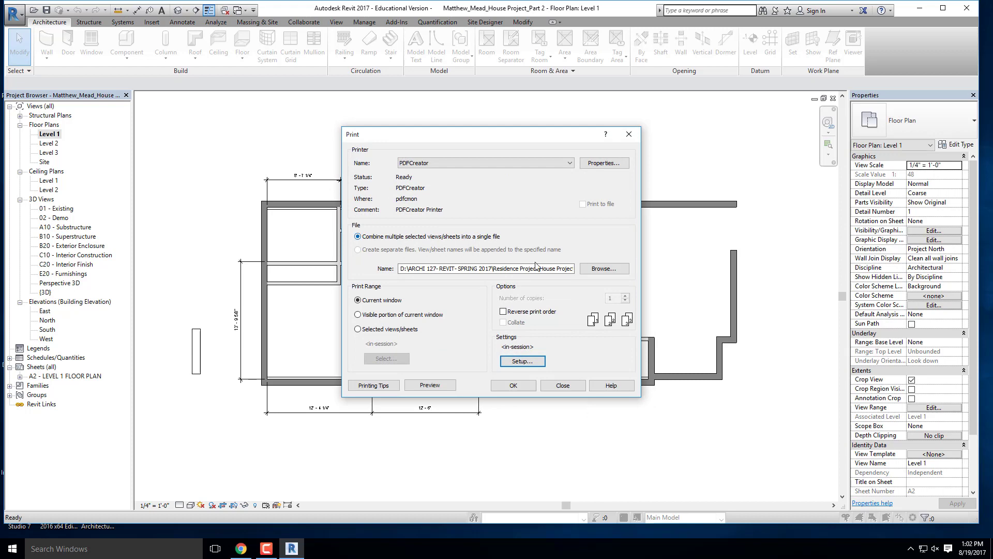
Direct the print output to D:\ARCHI 127- REVIT- FALL 2017\WEEK 2 and print to PDFCreator
left_click(604, 269)
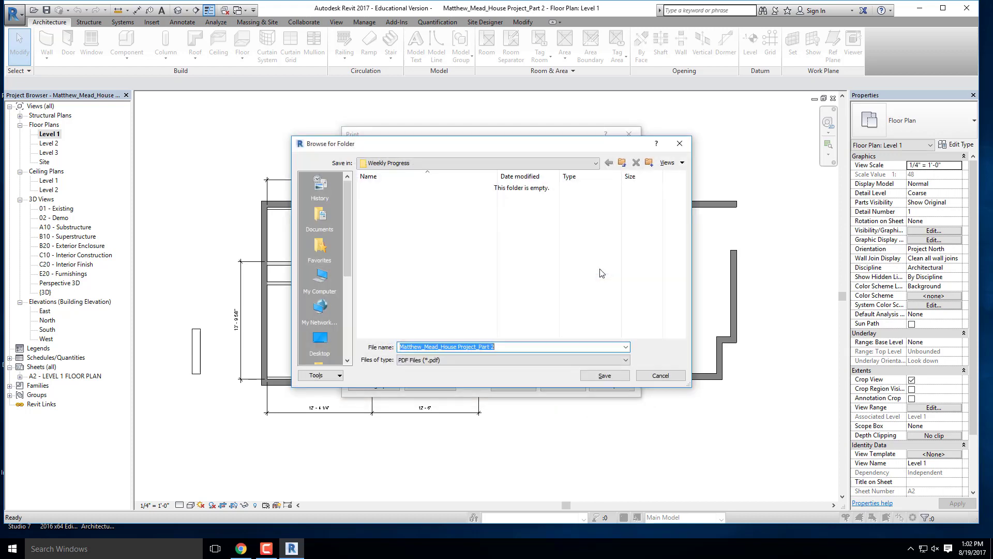
left_click(442, 163)
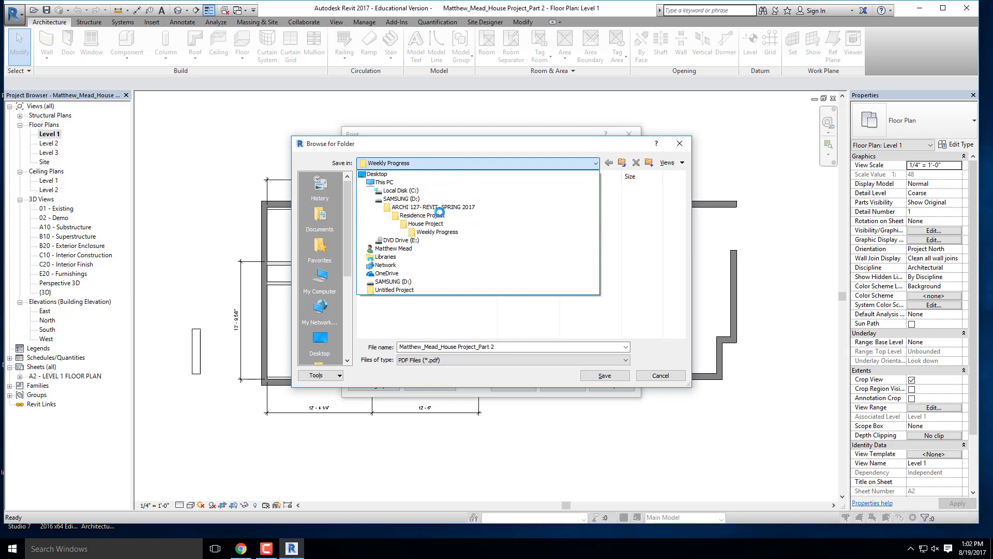
left_click(429, 198)
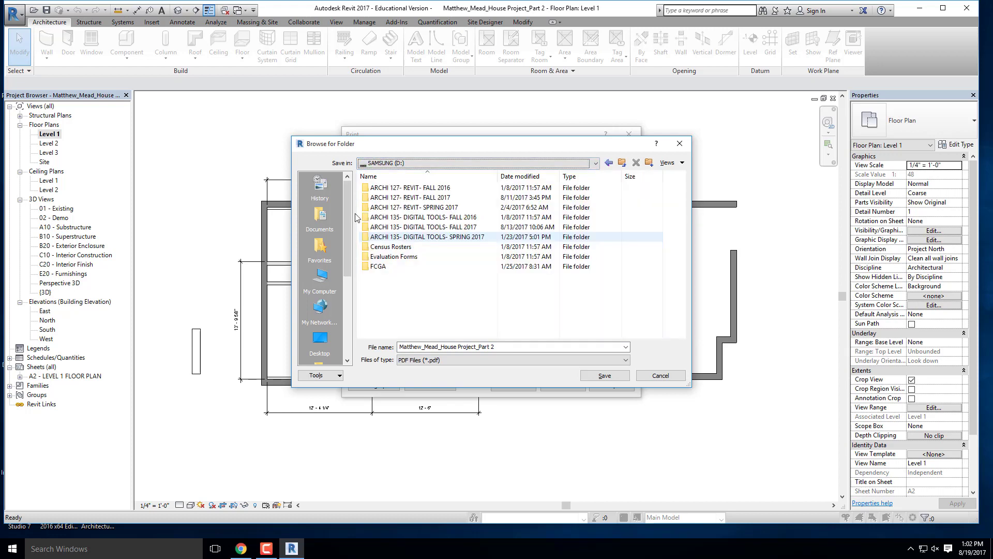
double_click(432, 199)
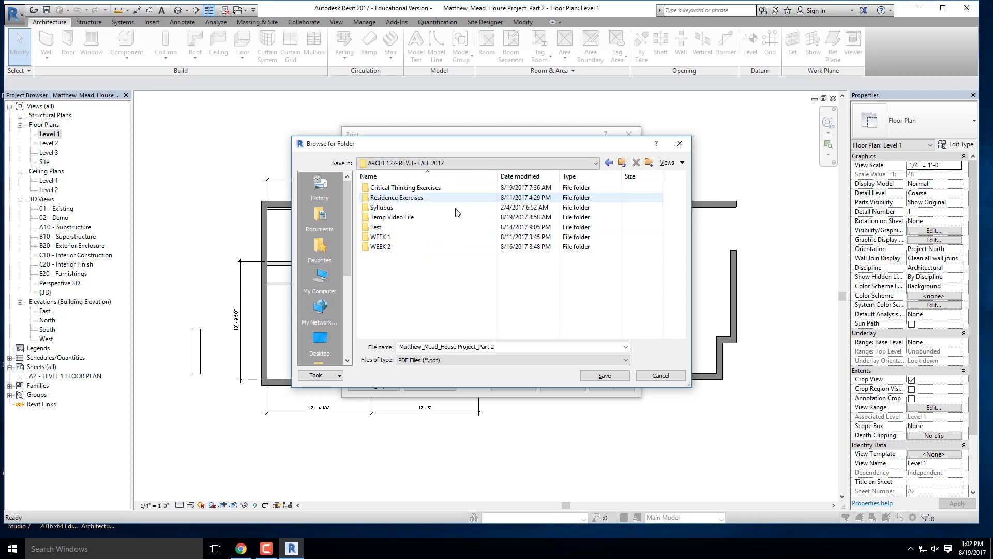
double_click(393, 246)
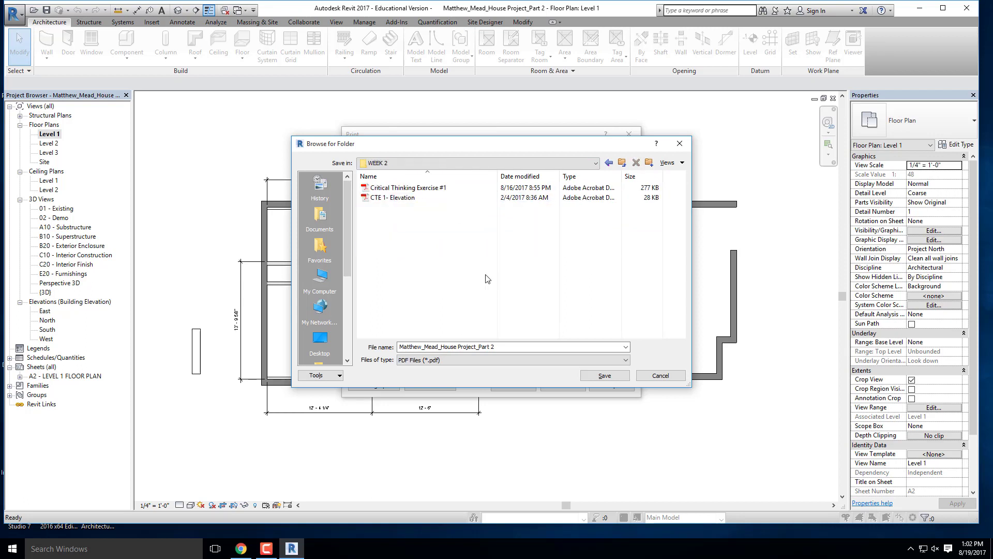
left_click(603, 376)
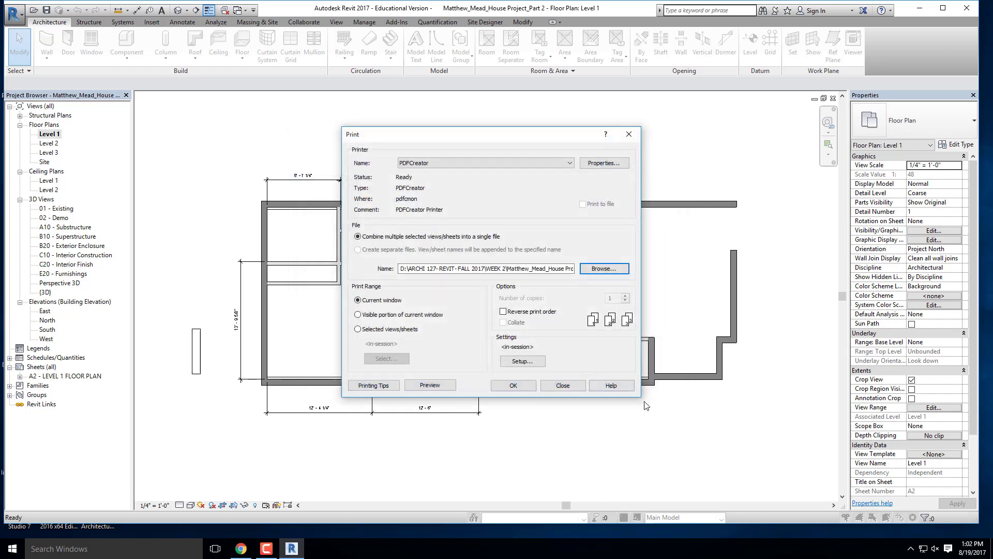
left_click(513, 385)
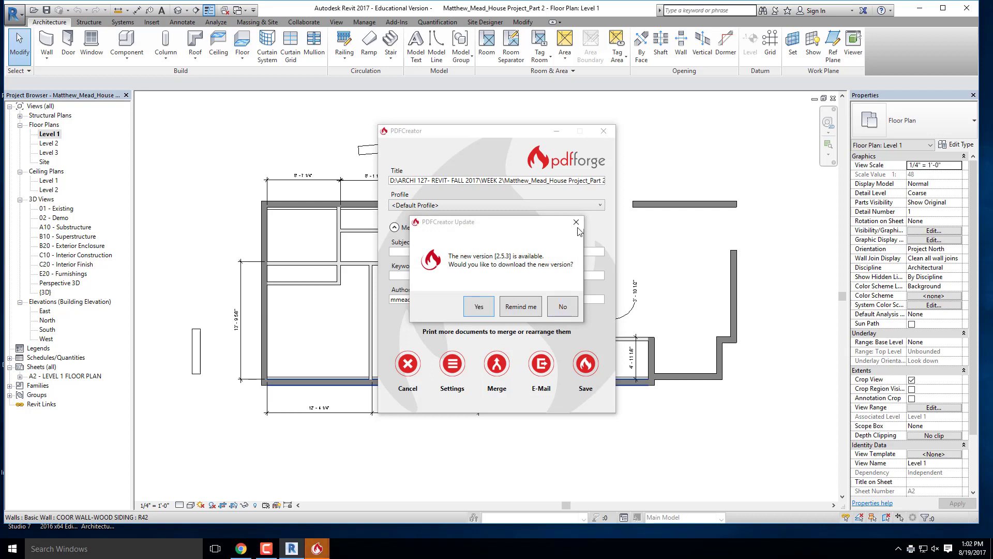
Decline the PDFCreator update and bring the pending print job window forward
left_click(564, 307)
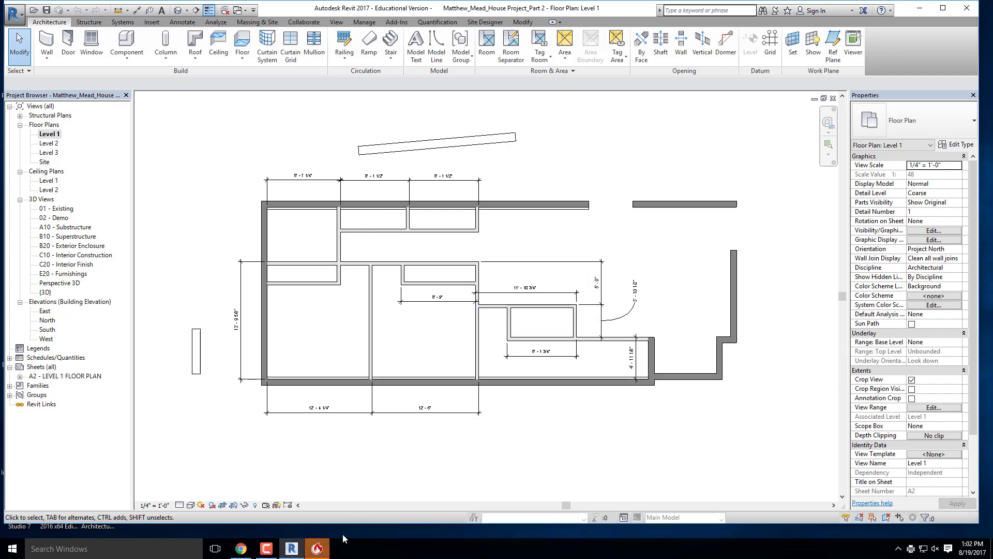
left_click(317, 548)
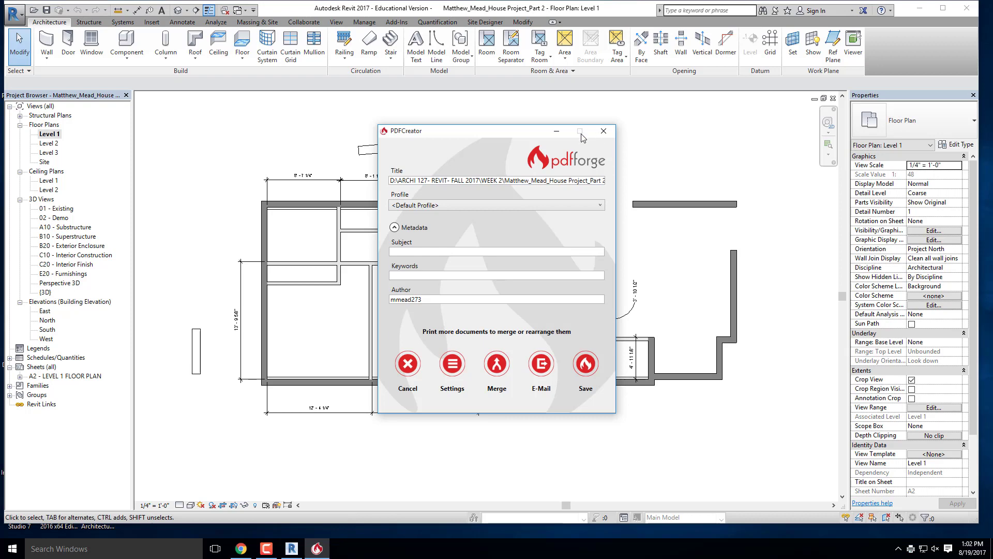
Save the PDF into SAMSUNG (D:) > ARCHI 127- REVIT- FALL 2017 > WEEK 2
left_click(587, 365)
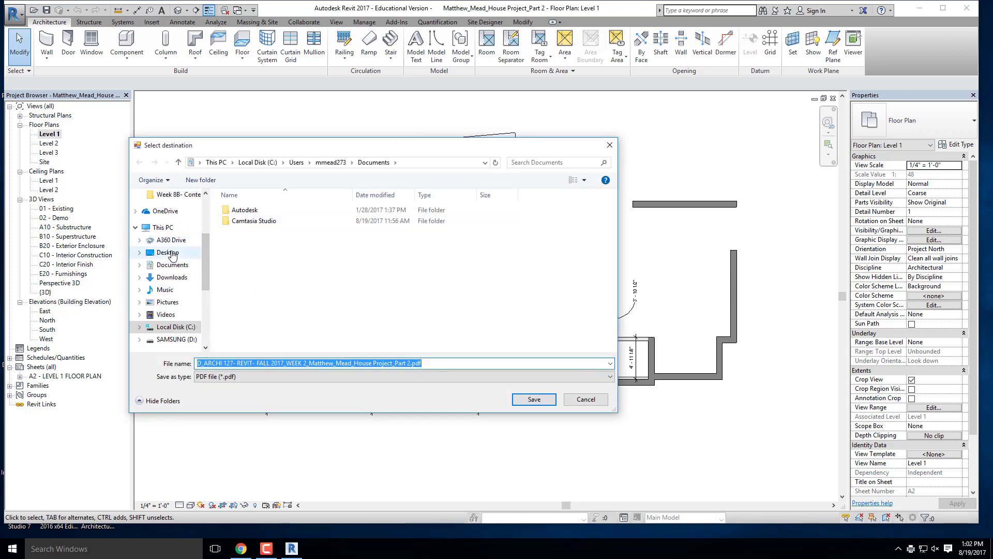
left_click(186, 339)
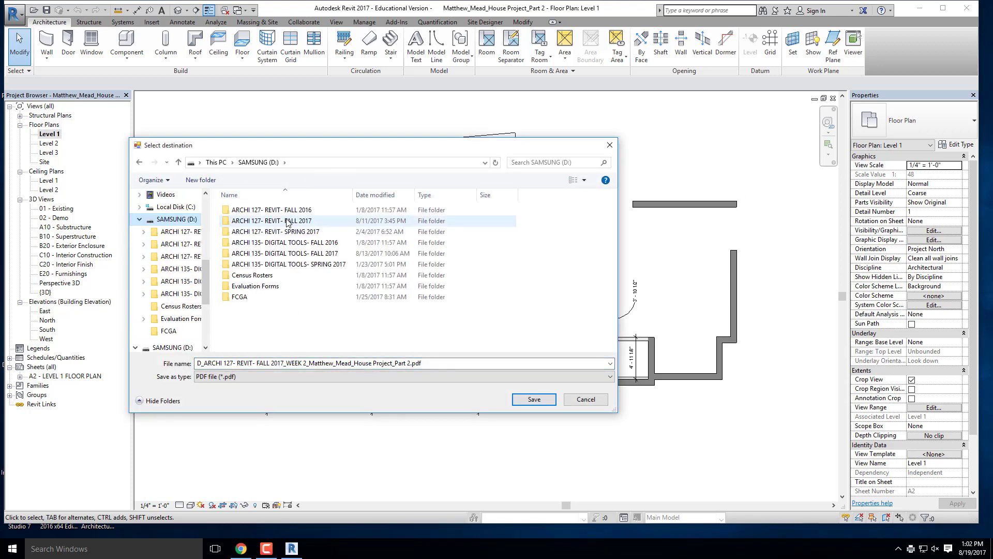
left_click(179, 243)
double_click(253, 276)
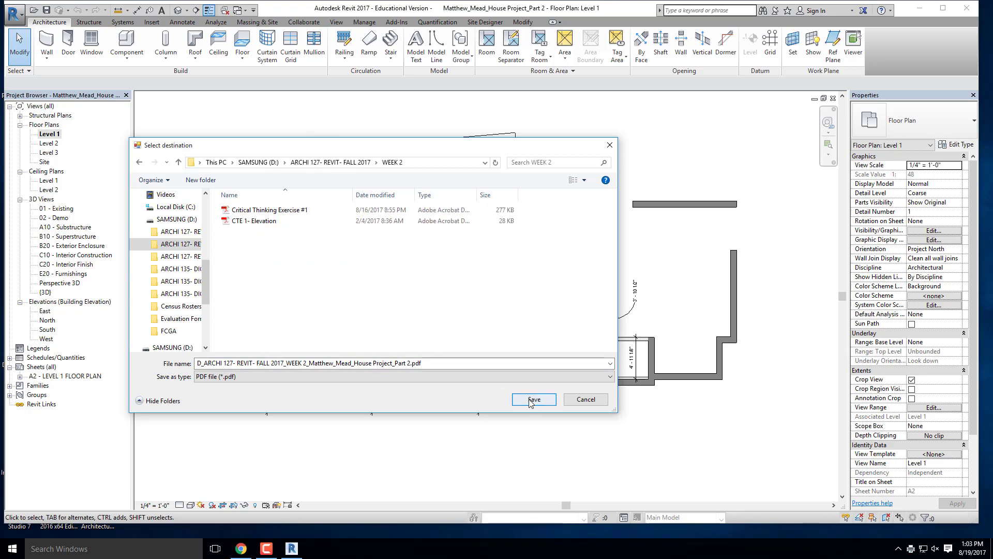
left_click(534, 399)
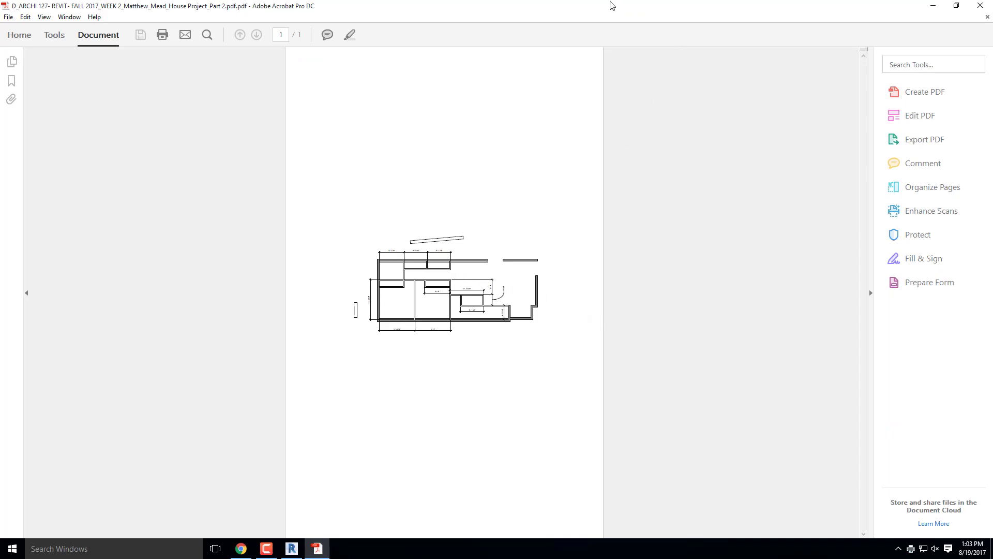
Restore and close the Acrobat PDF viewer, going back to Revit
mouse_move(613, 6)
left_mouse_down()
mouse_move(674, 262)
mouse_move(438, 26)
left_mouse_up()
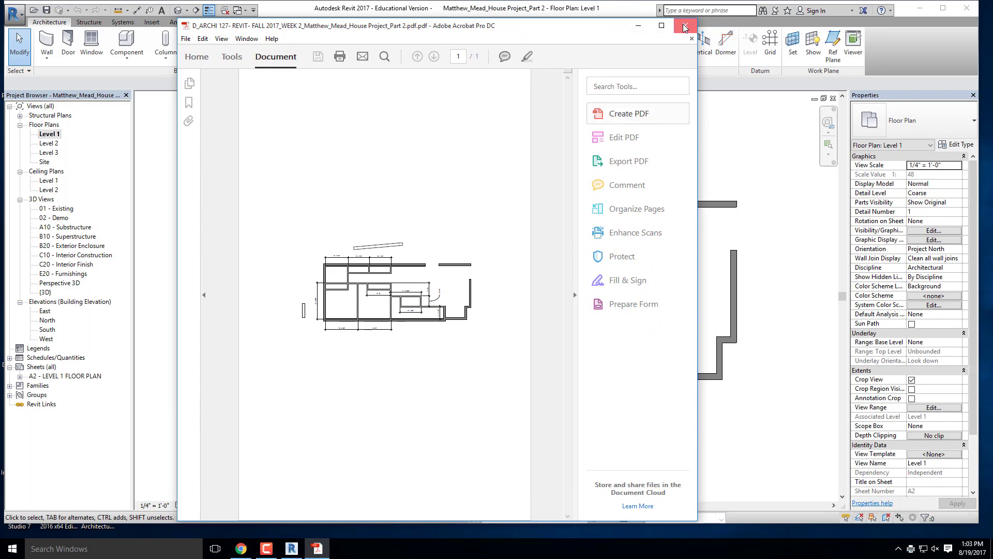
left_click(685, 28)
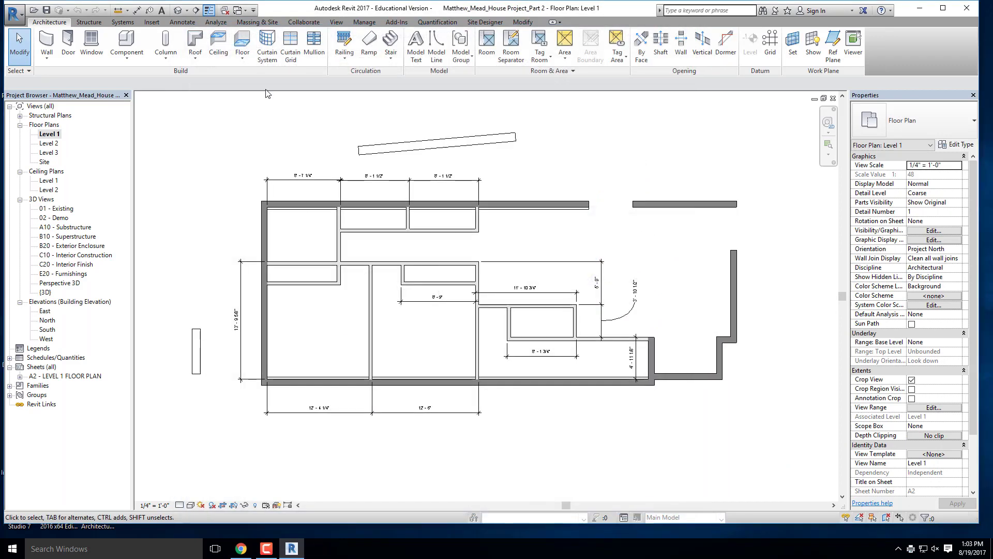
left_click(20, 19)
mouse_move(38, 258)
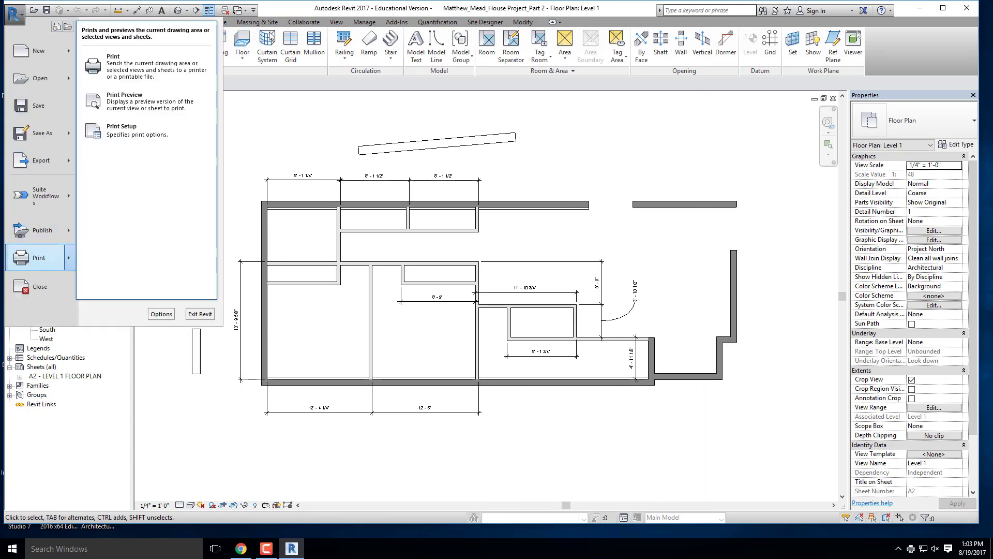
Switch the Level 1 plan print setup to Portrait on Ledger and print it to PDFCreator
left_click(140, 64)
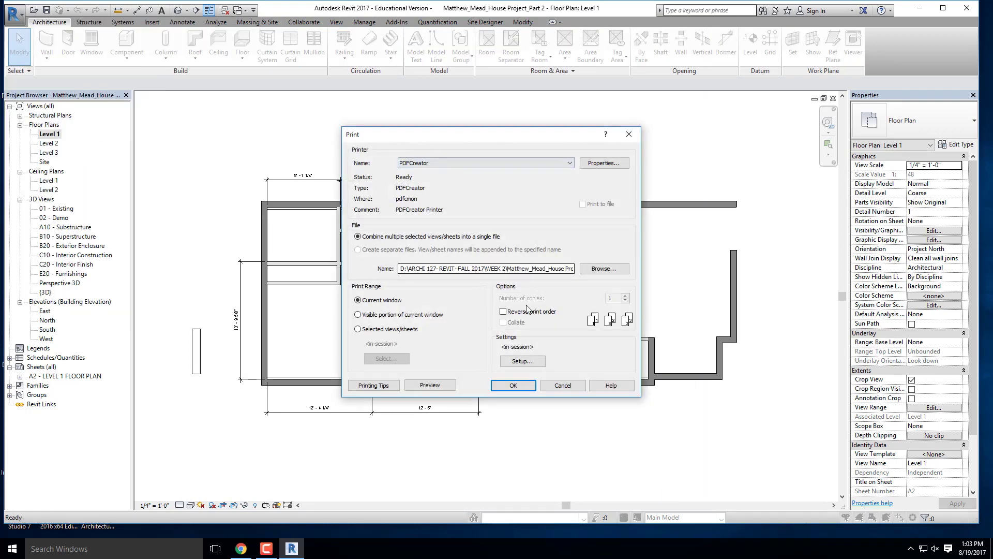
left_click(523, 361)
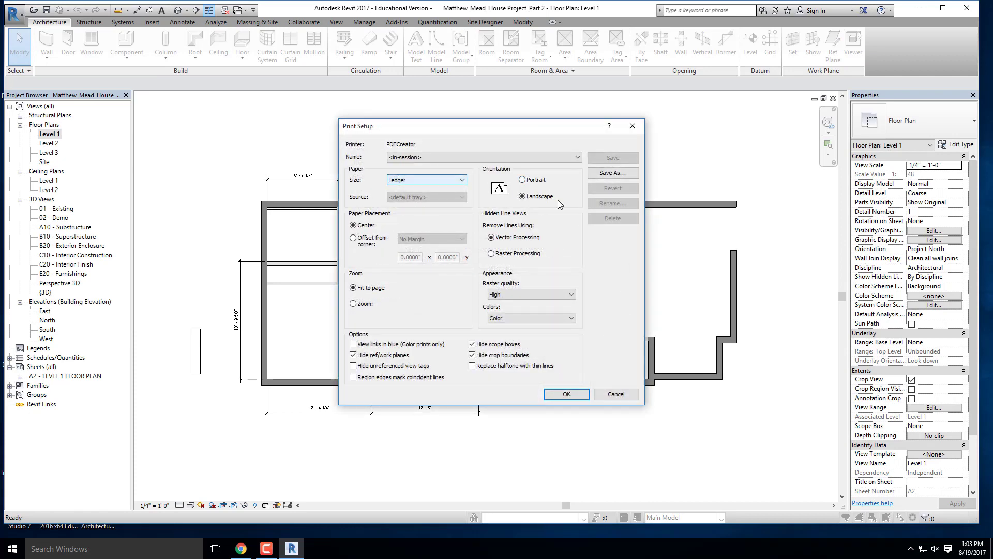
left_click(523, 180)
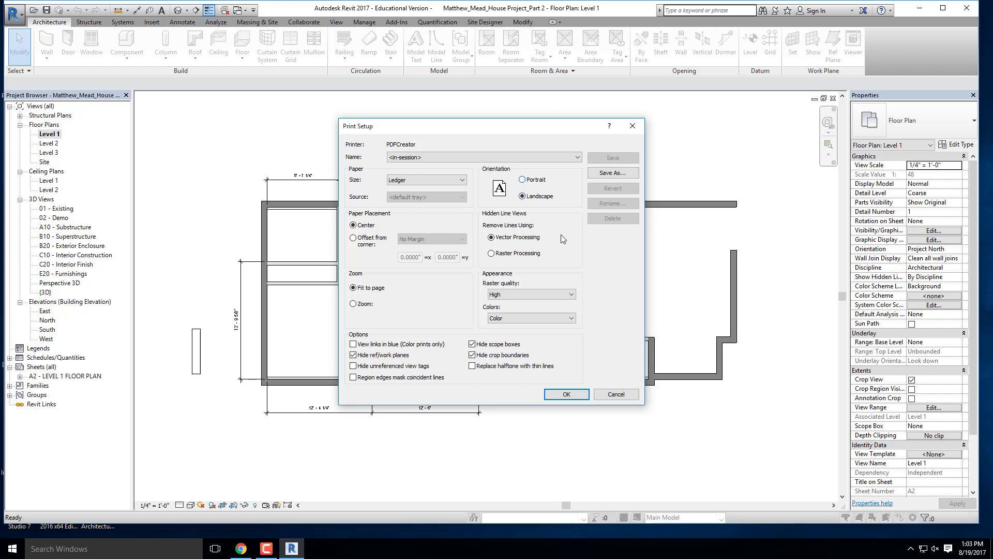
left_click(570, 396)
left_click(513, 281)
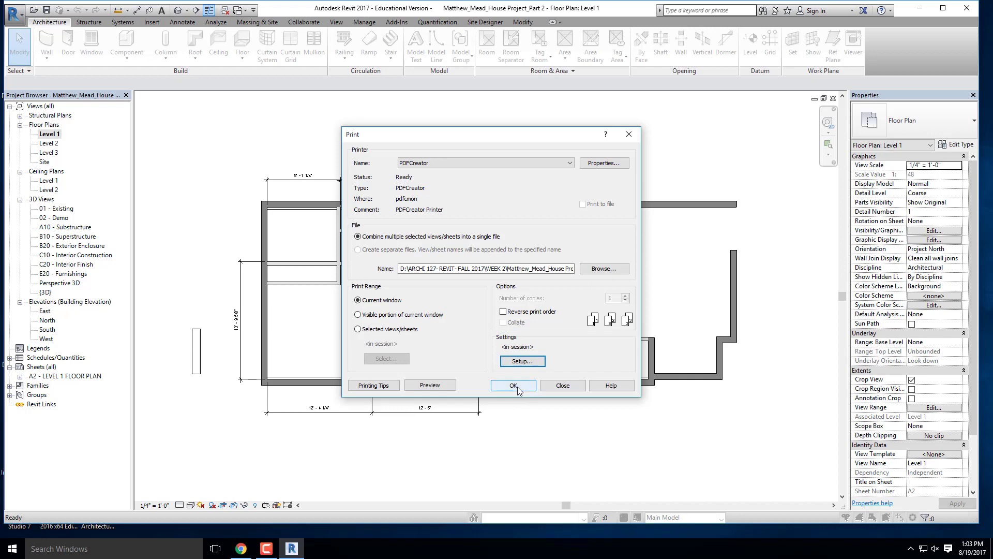
left_click(523, 361)
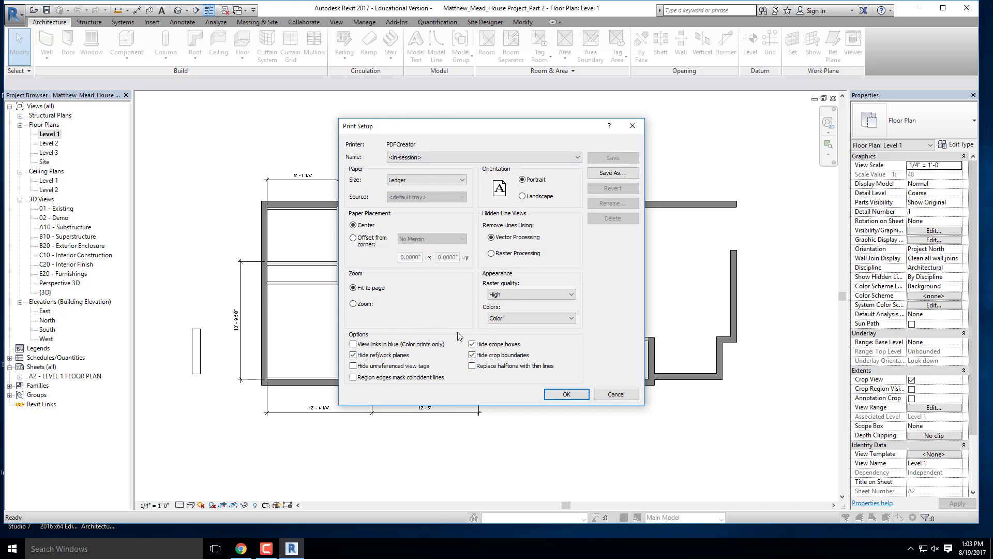
left_click(567, 394)
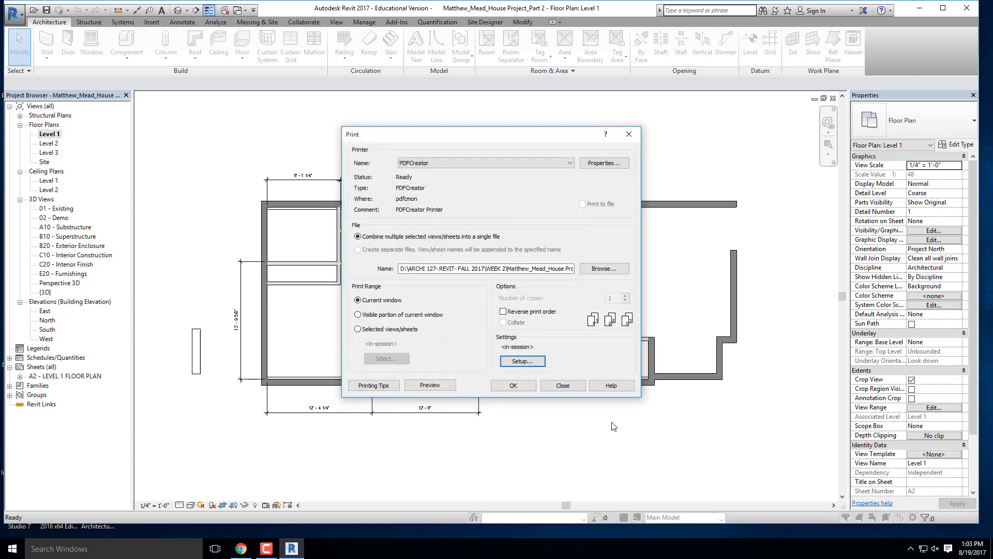
left_click(521, 387)
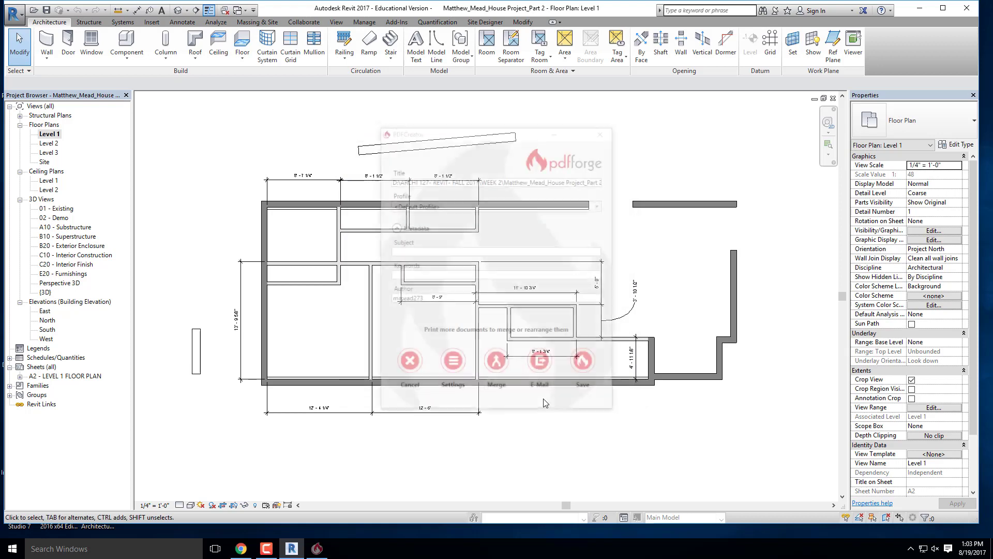
Save the PDF over the existing D_ARCHI file in WEEK 2, then close Acrobat
left_click(583, 361)
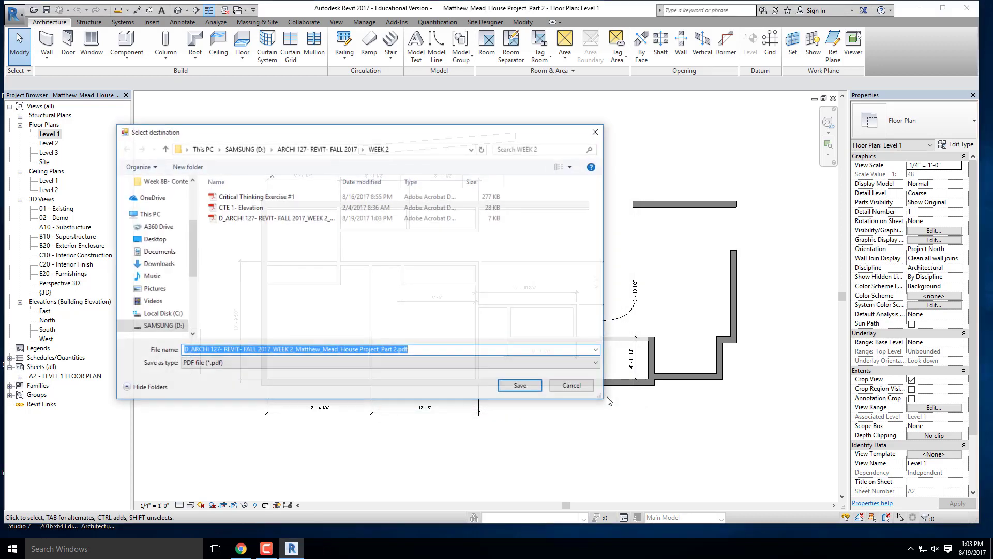
left_click(290, 218)
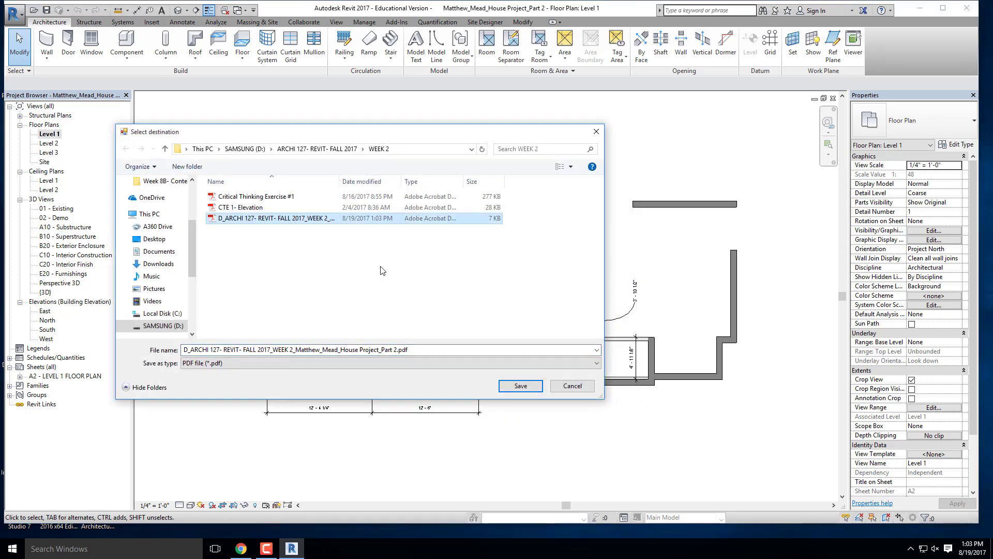
left_click(520, 386)
left_click(570, 285)
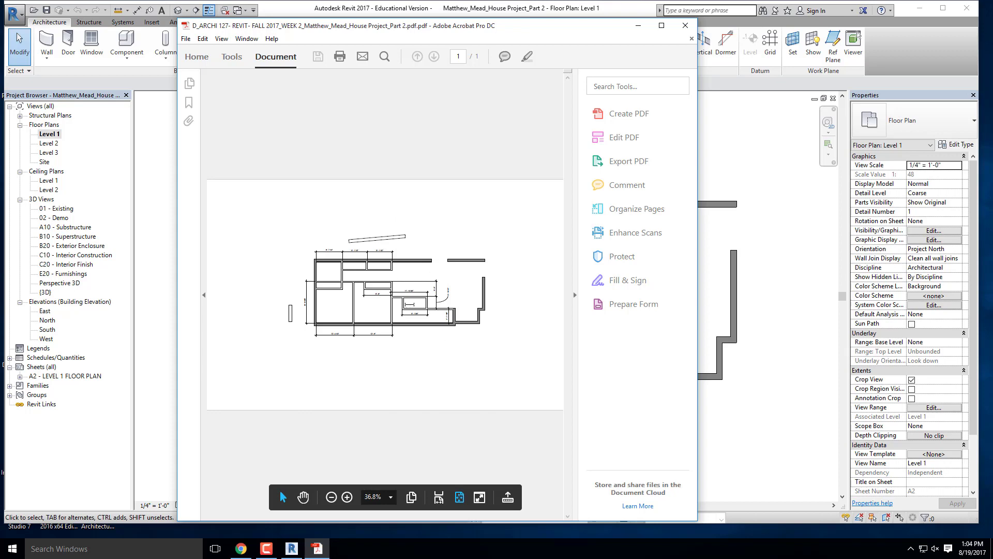
left_click(685, 25)
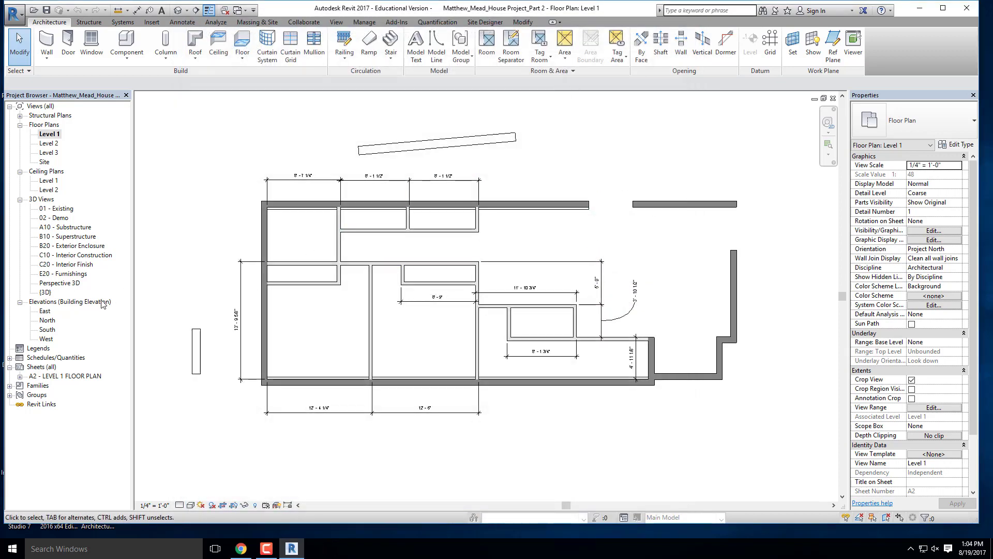
Open sheet A2 - LEVEL 1 FLOOR PLAN and measure the title block from its corner
double_click(86, 376)
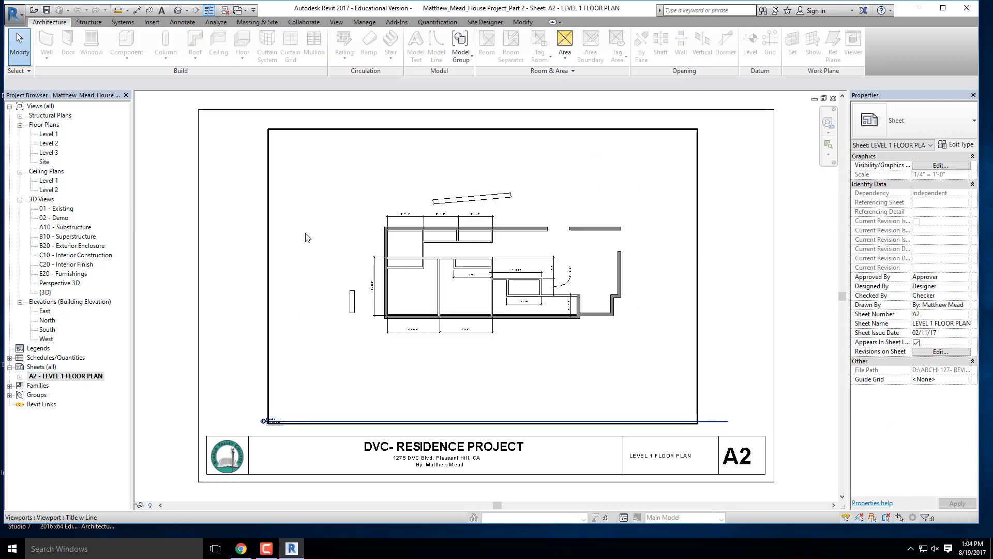
scroll(281, 228, "down", 2)
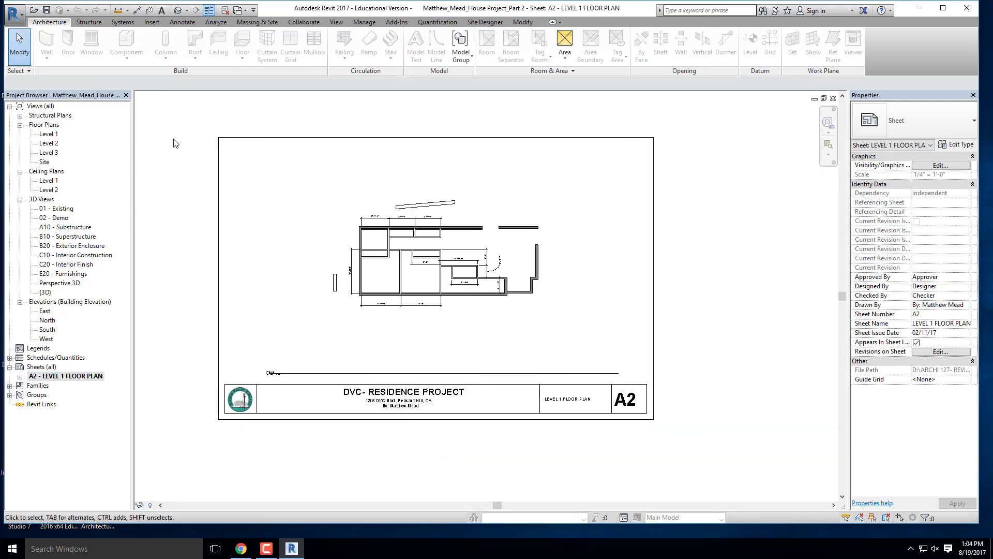
left_click(119, 10)
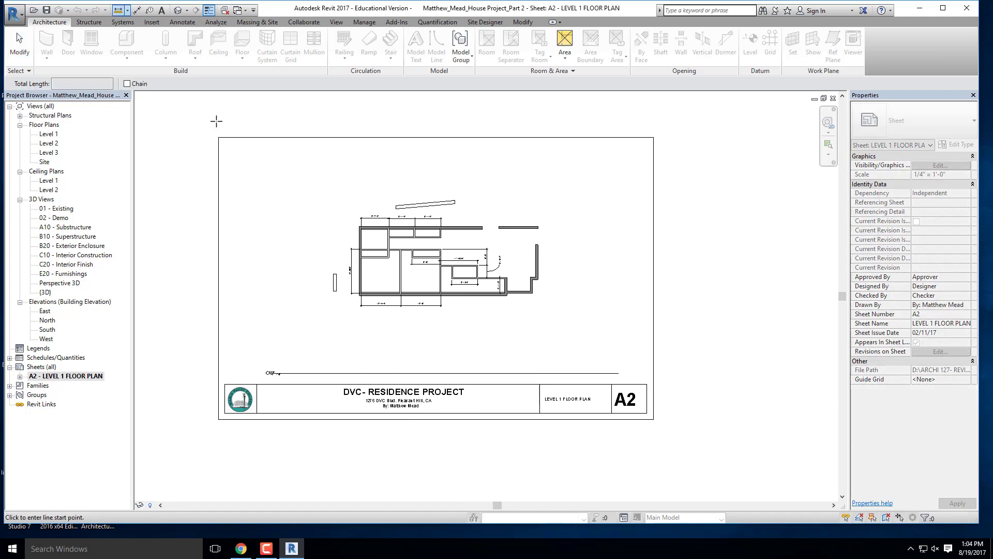
left_click(219, 137)
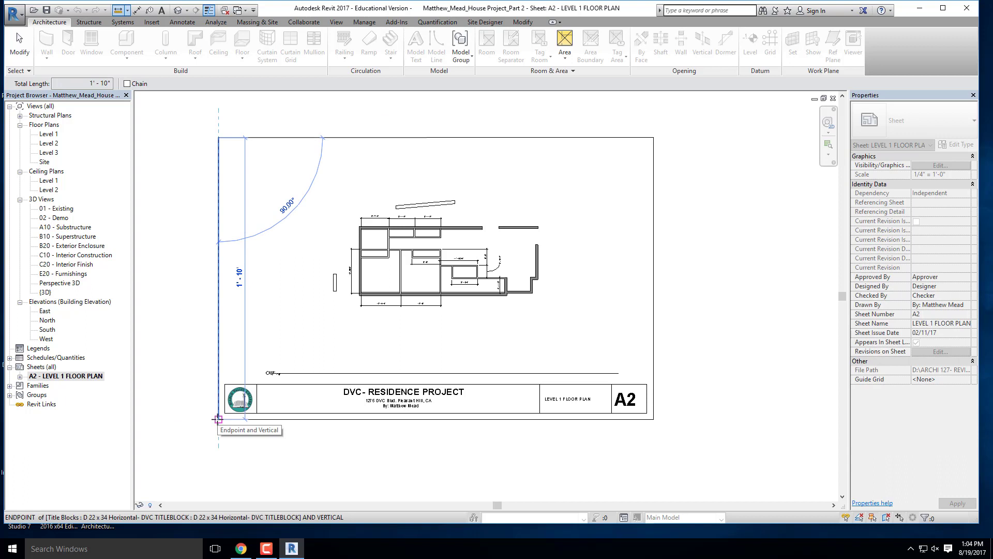
key("Escape")
key("Escape")
left_click(429, 212)
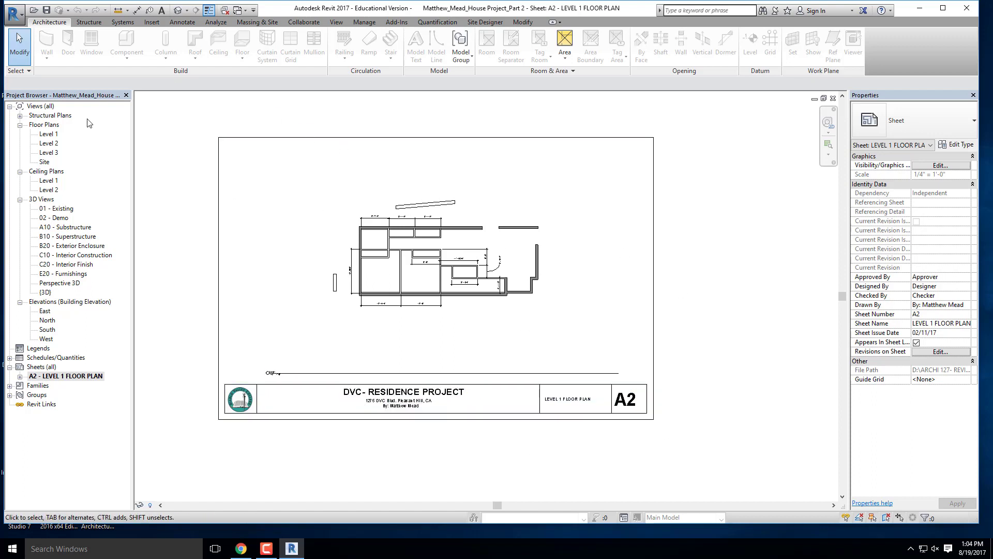
left_click(14, 14)
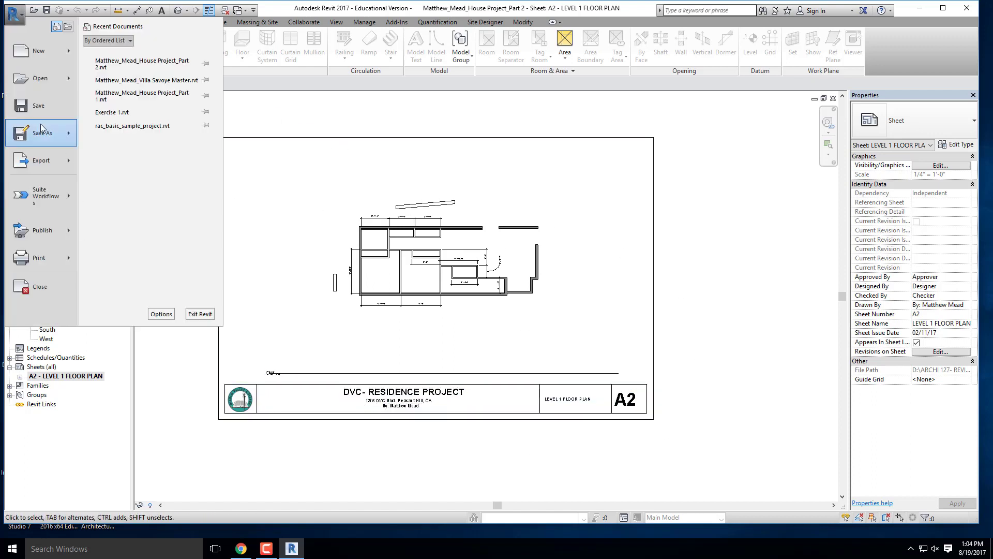
mouse_move(38, 257)
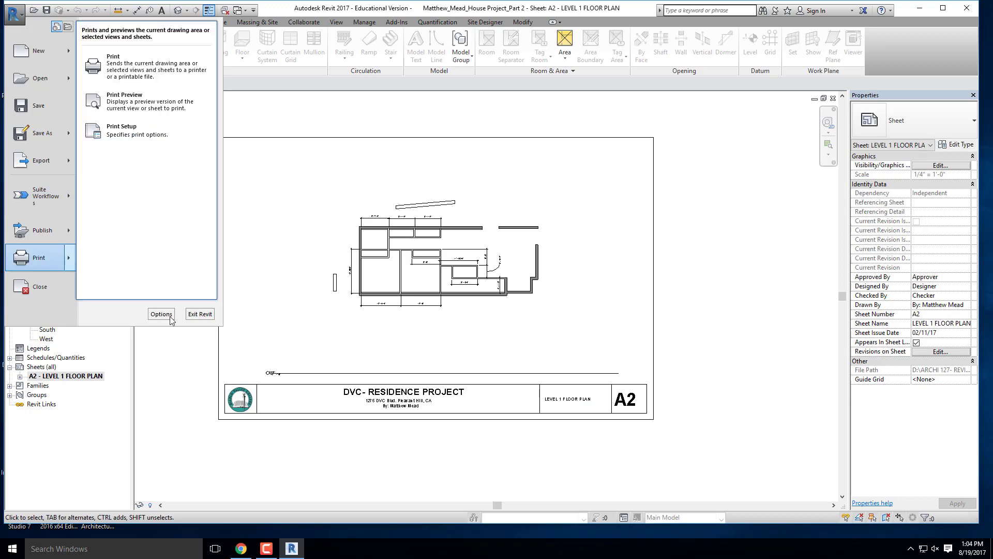
Set the PDFCreator page setup to ANSI D, Landscape, 100% zoom, centred on the paper
left_click(149, 60)
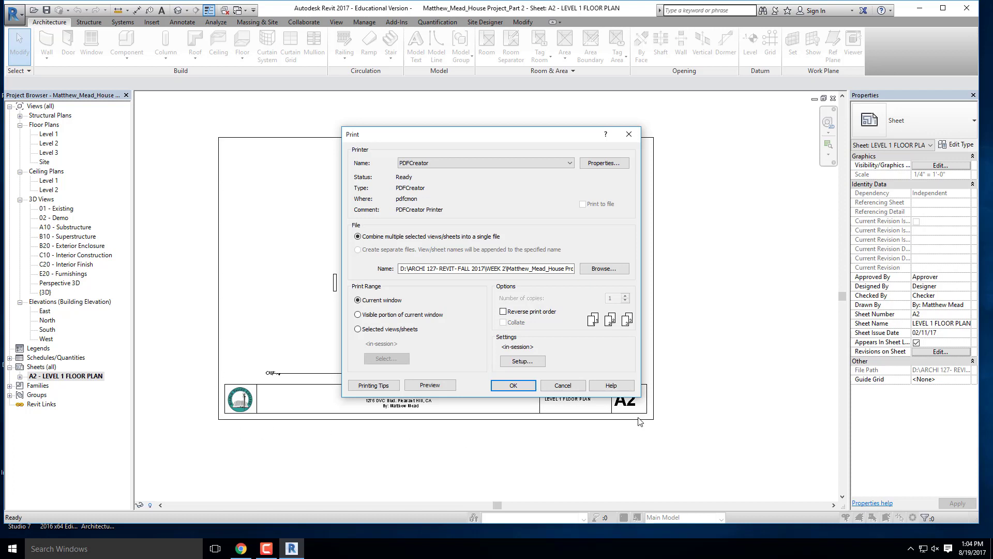
left_click(536, 364)
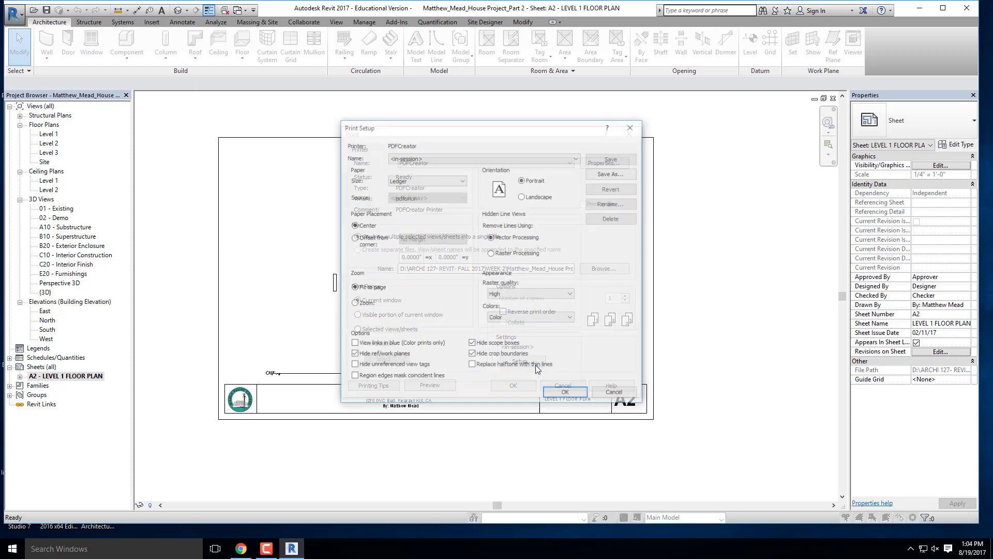
left_click(427, 180)
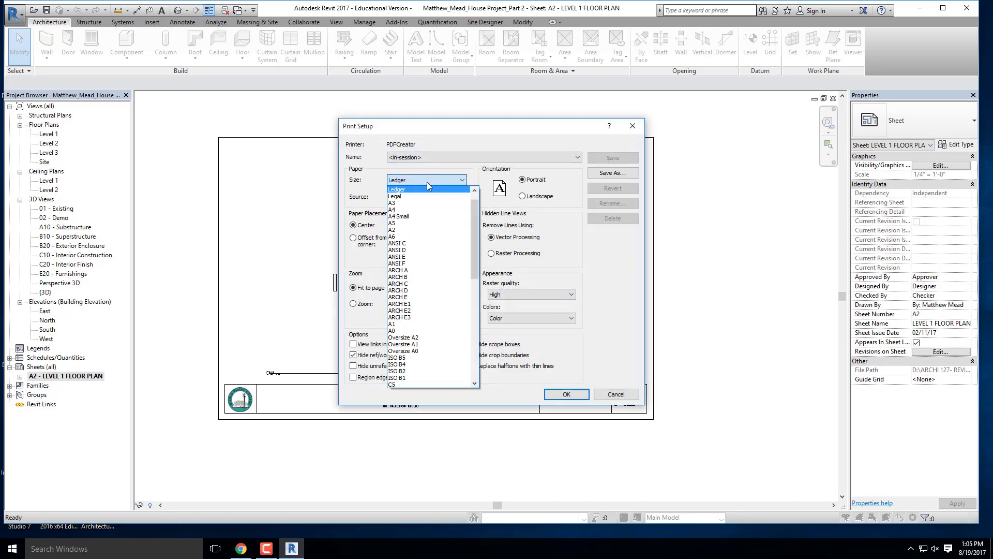
left_click(429, 255)
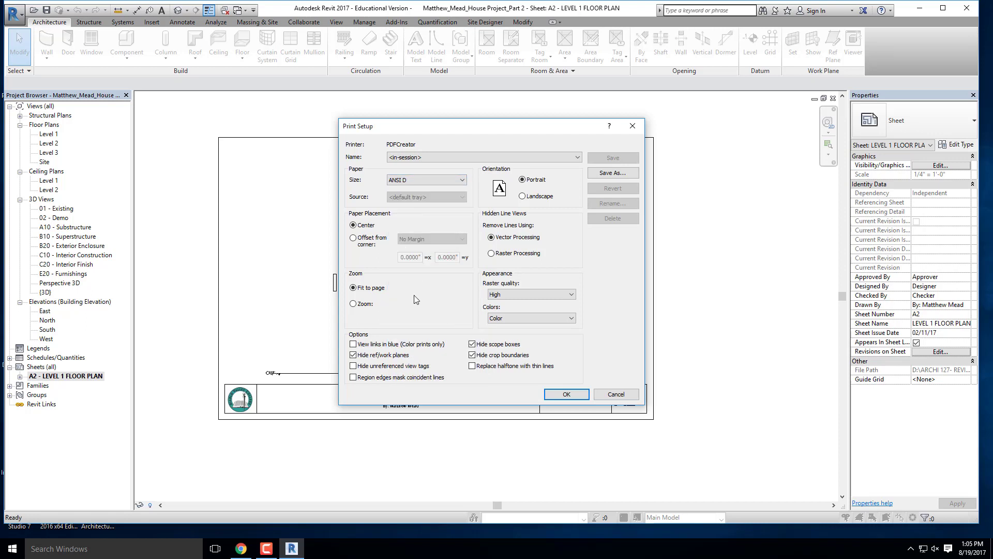
left_click(522, 196)
left_click(354, 304)
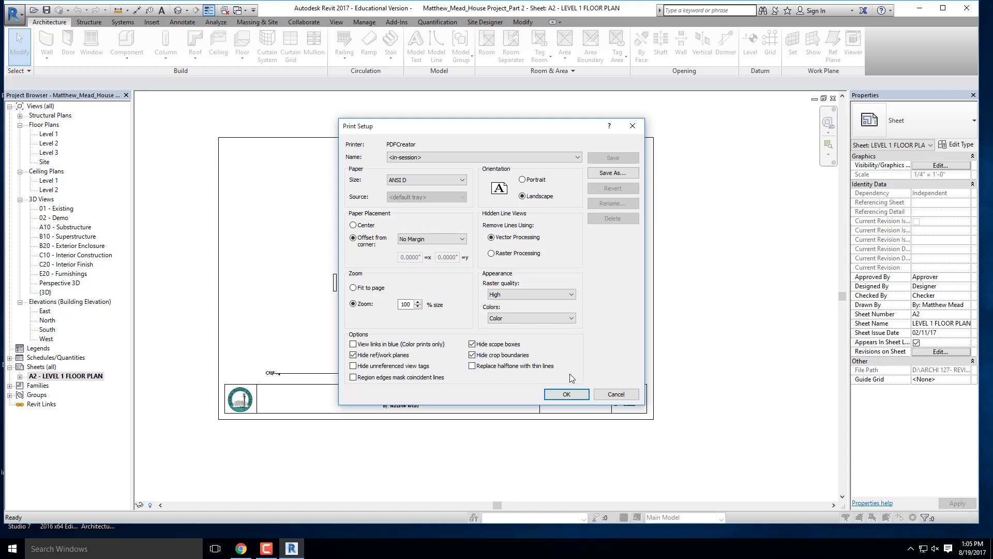
left_click(353, 225)
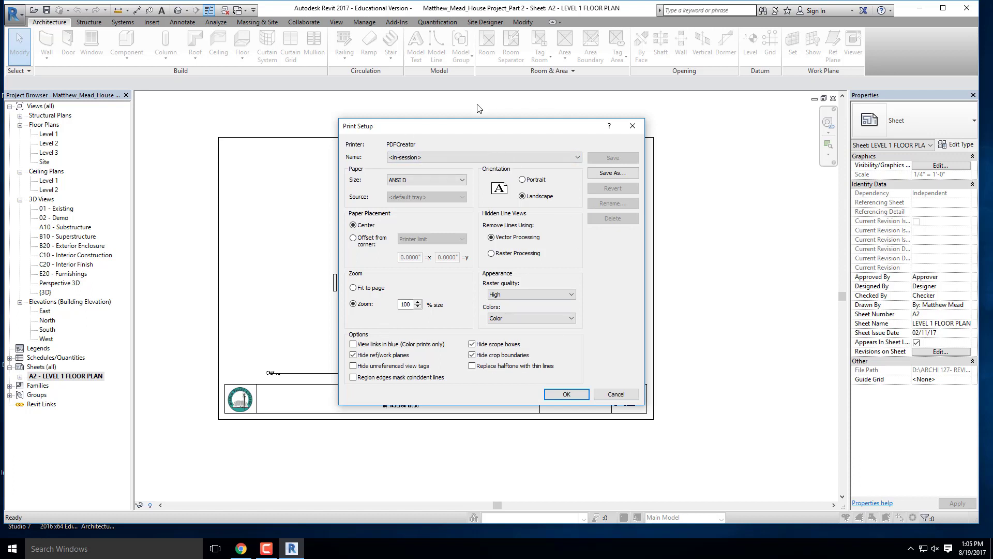
Save the current print settings as a new setup named '22x34 plot'
left_click(612, 173)
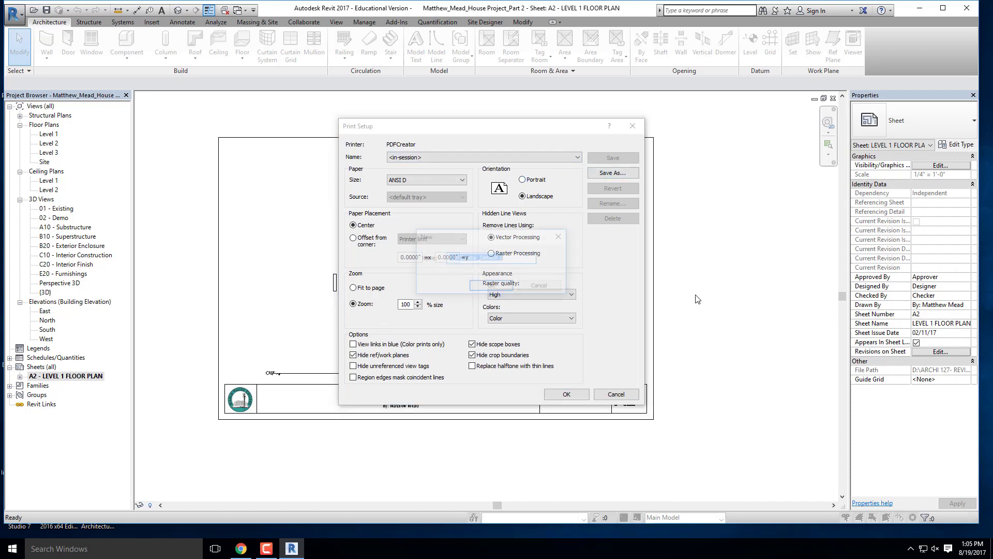
type("A")
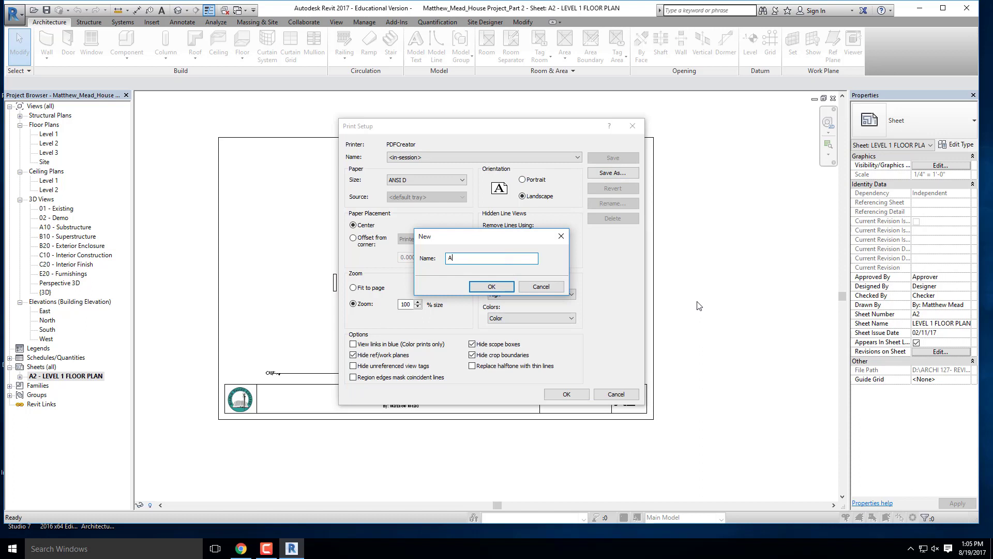
key("BackSpace")
key("BackSpace")
type("22x")
type(" 24")
key("BackSpace")
key("BackSpace")
type("plot")
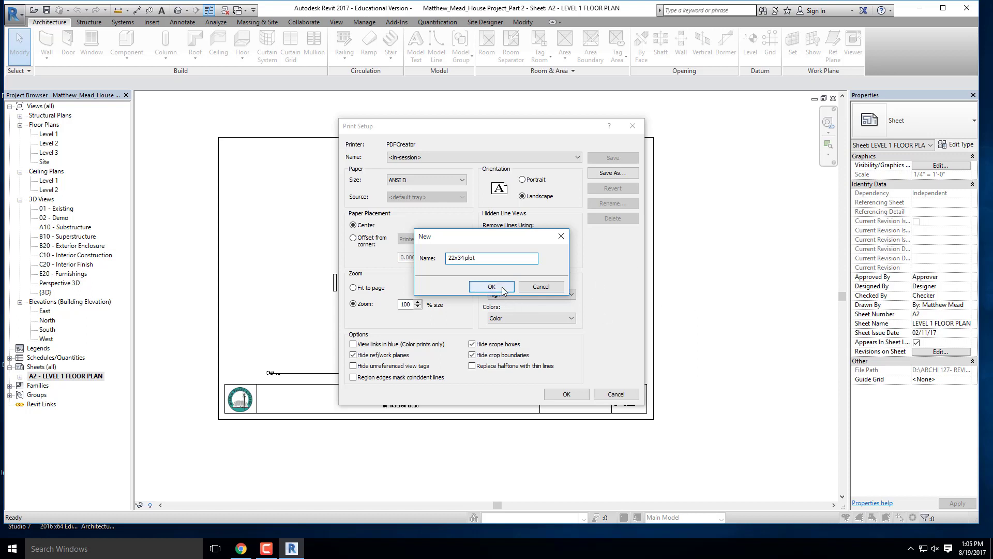
left_click(501, 288)
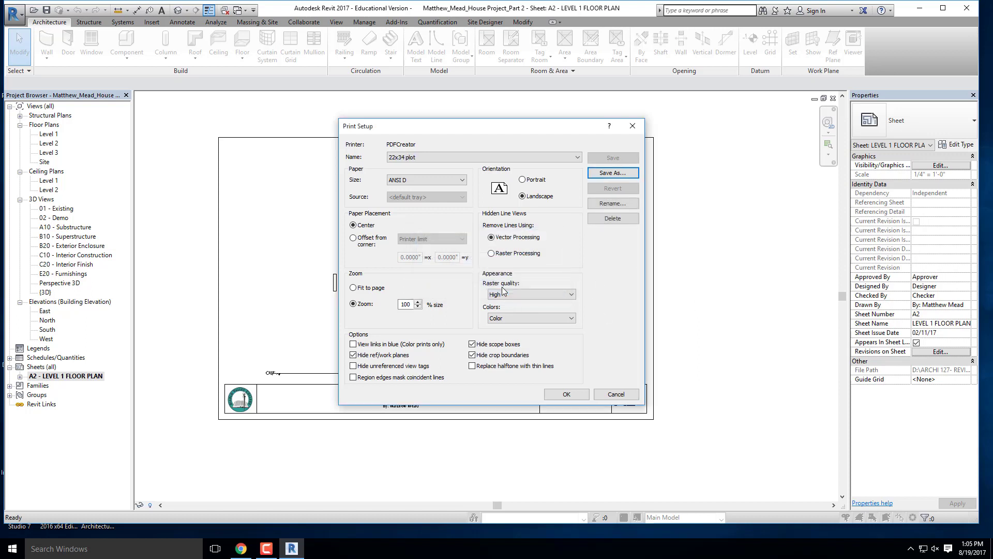
Keep '22x34 plot' as the selected setup and return to the Print dialog
left_click(563, 157)
left_click(542, 165)
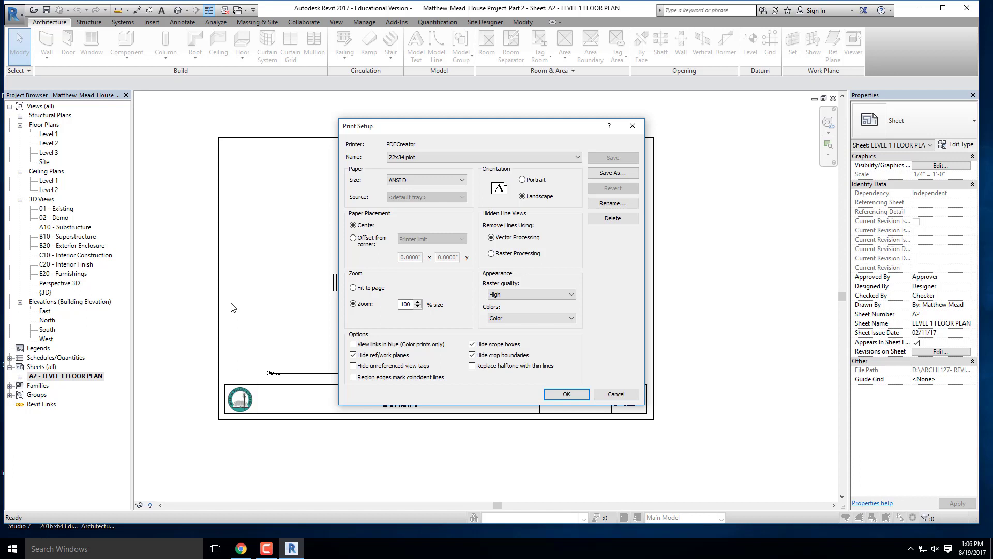
left_click(417, 156)
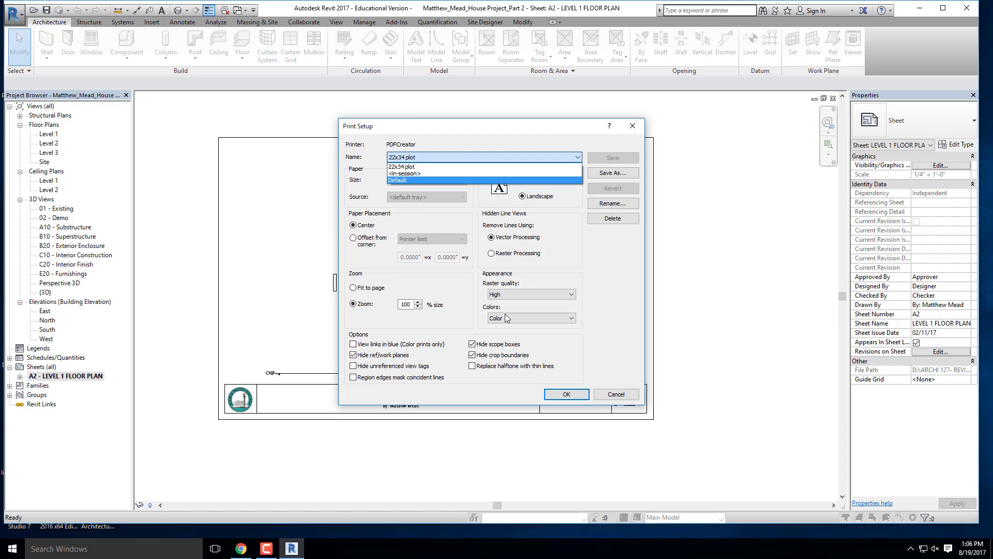
left_click(601, 268)
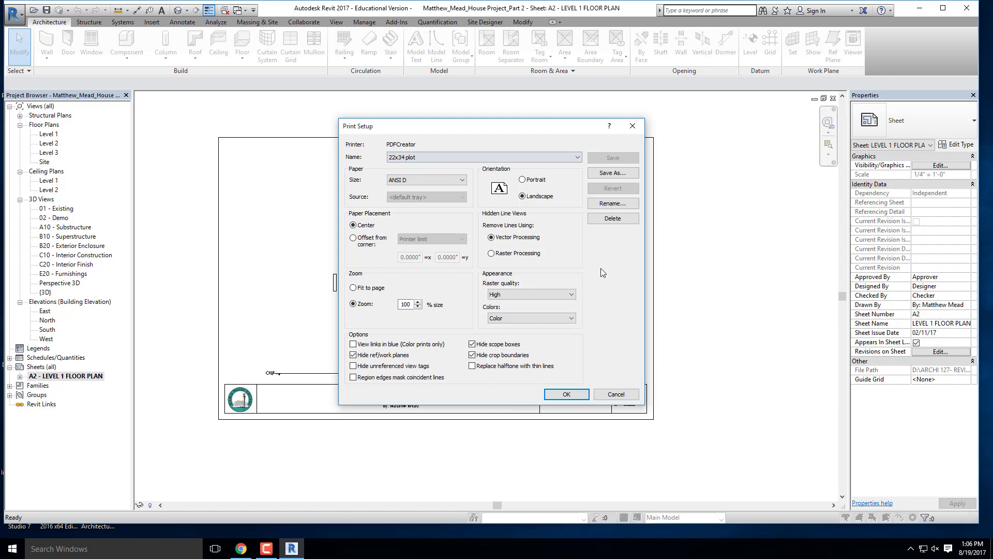
left_click(569, 397)
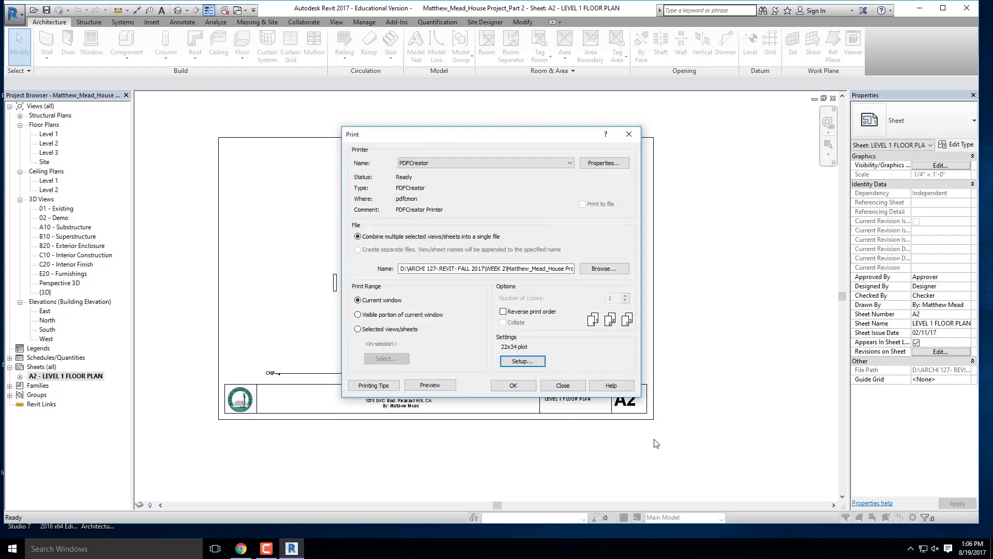
Print the sheet to PDFCreator, overwrite the WEEK 2 PDF, and reopen the Print dialog
left_click(513, 386)
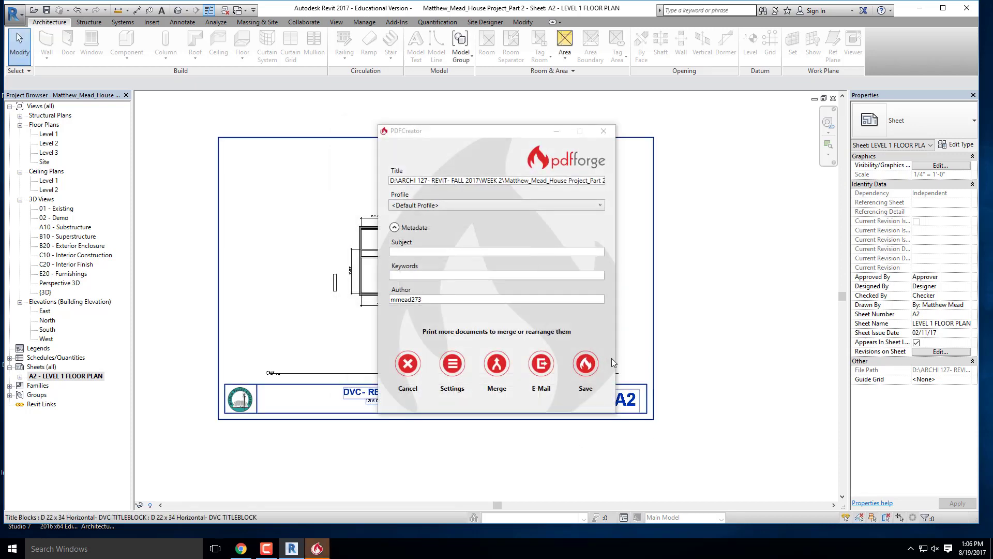
left_click(585, 365)
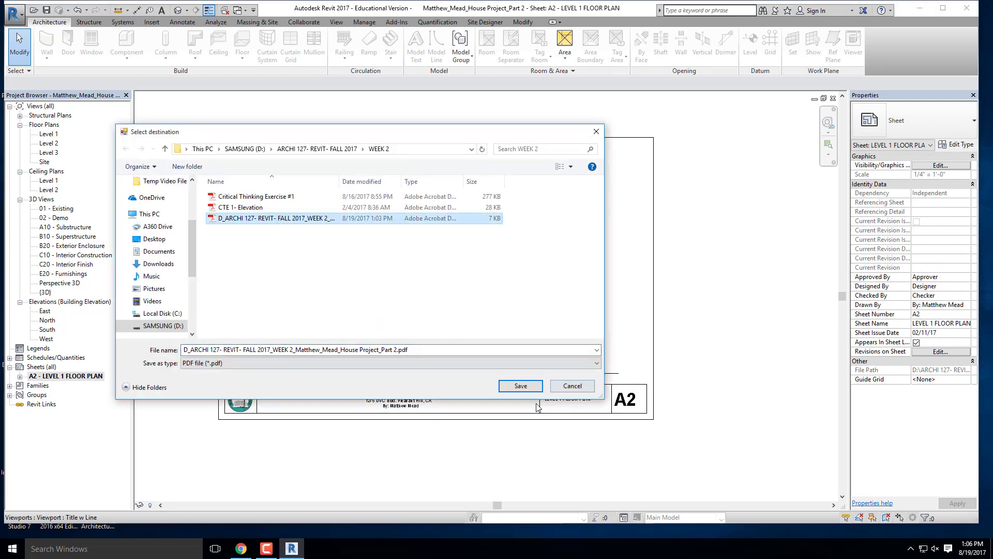
left_click(519, 388)
left_click(577, 281)
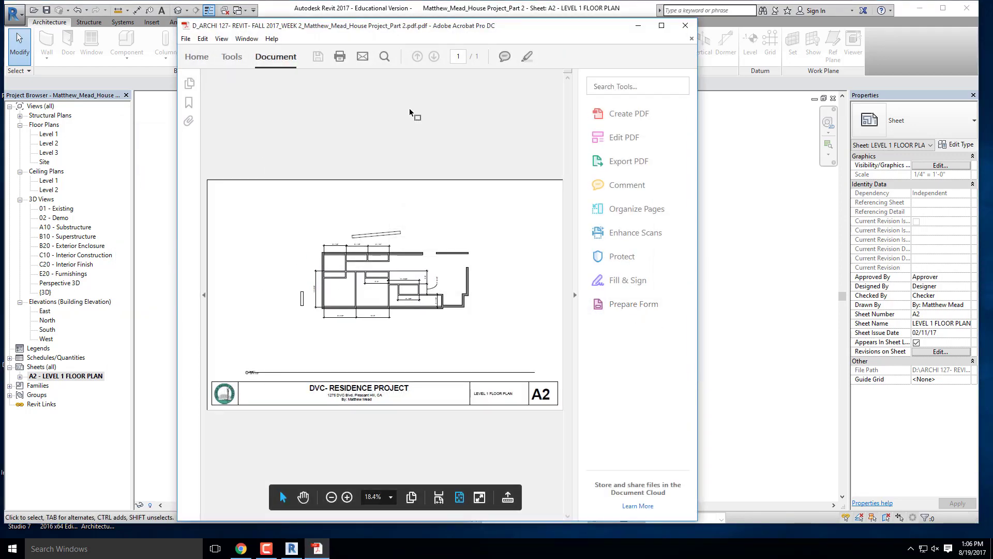
left_click(685, 26)
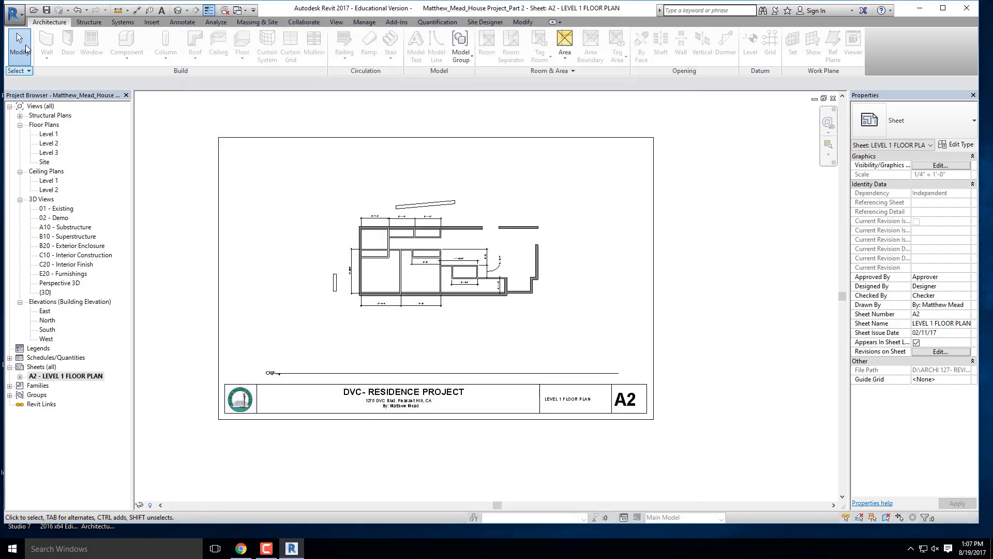
left_click(16, 14)
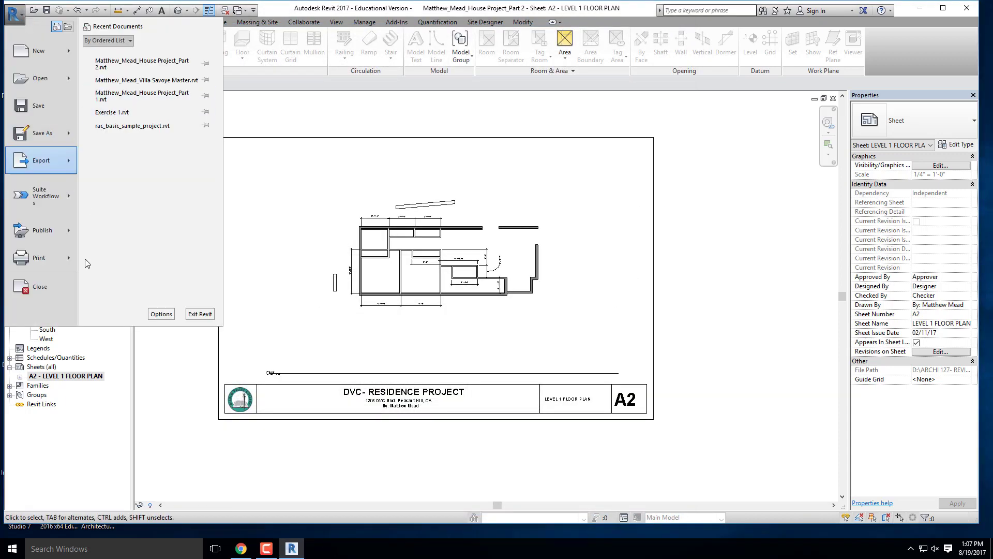
mouse_move(39, 258)
left_click(124, 84)
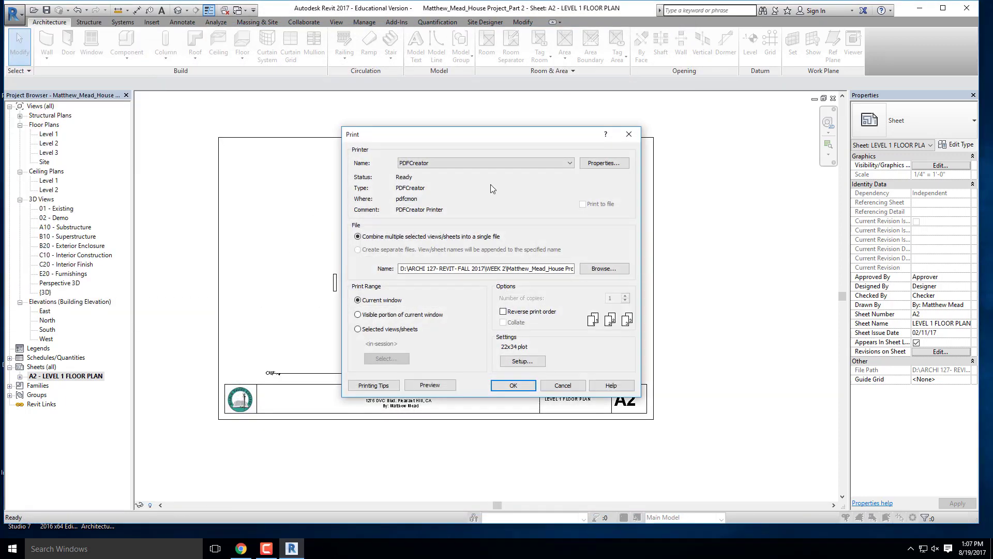
Change the 22x34 plot setup to Portrait and save it
left_click(543, 361)
left_click(522, 180)
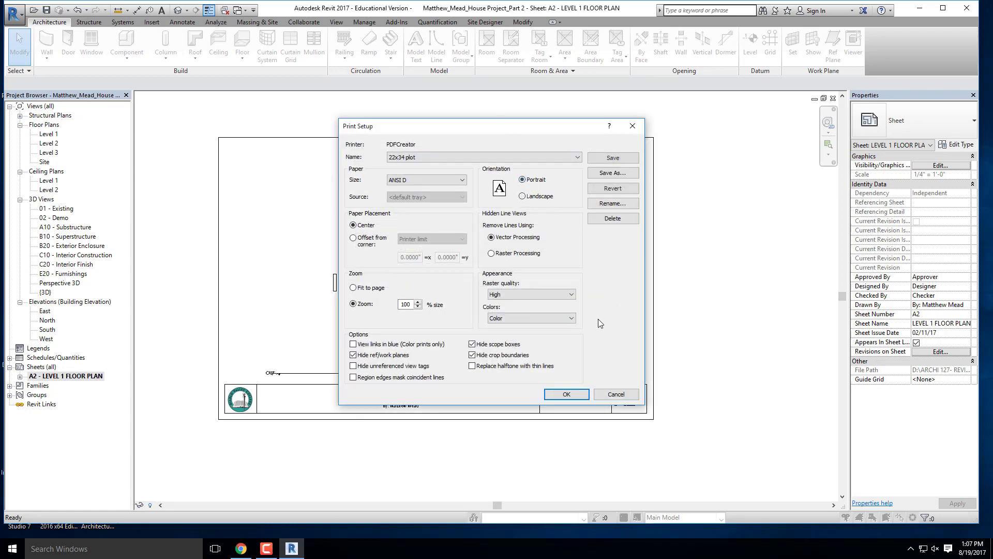
left_click(612, 160)
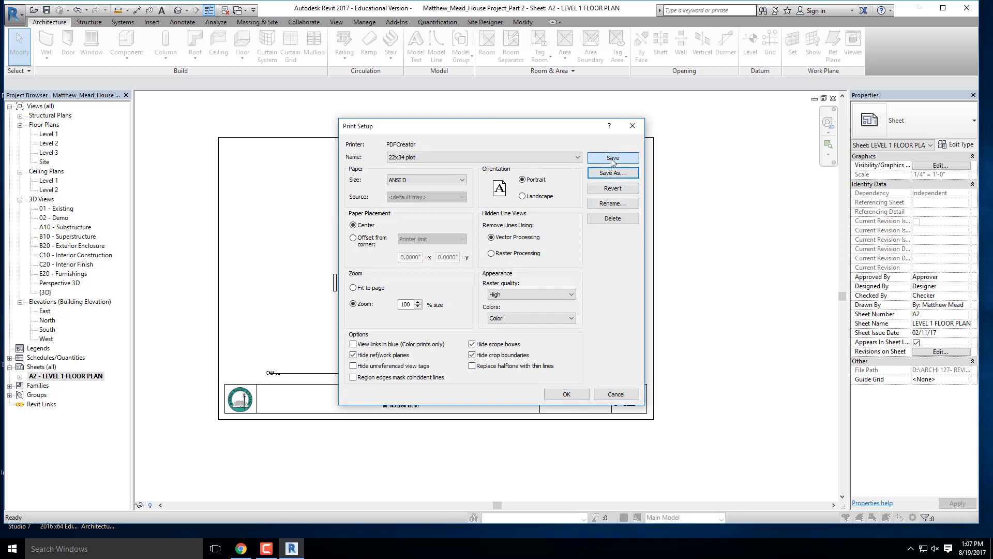
left_click(574, 395)
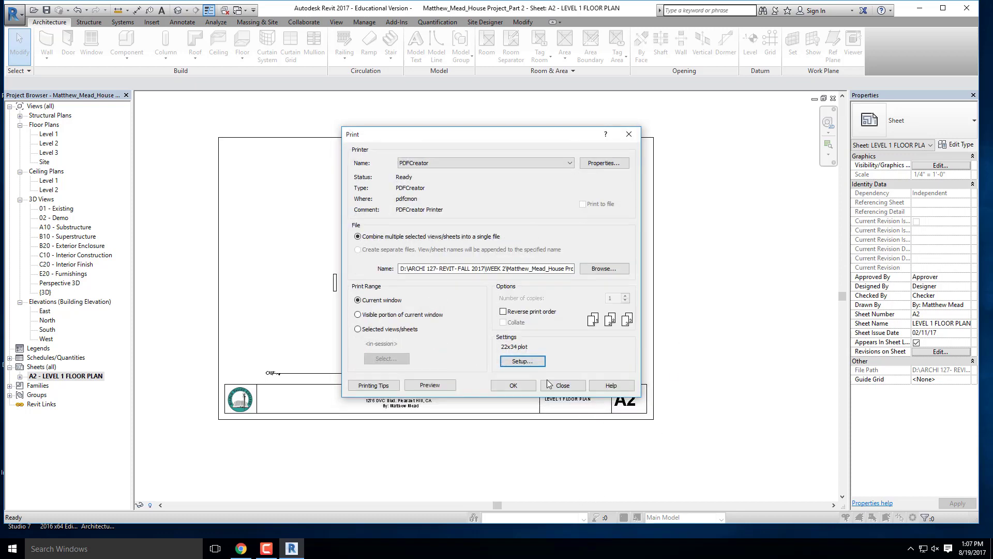
Reprint the sheet to PDF, replacing the existing WEEK 2 file, and set Acrobat aside
left_click(521, 385)
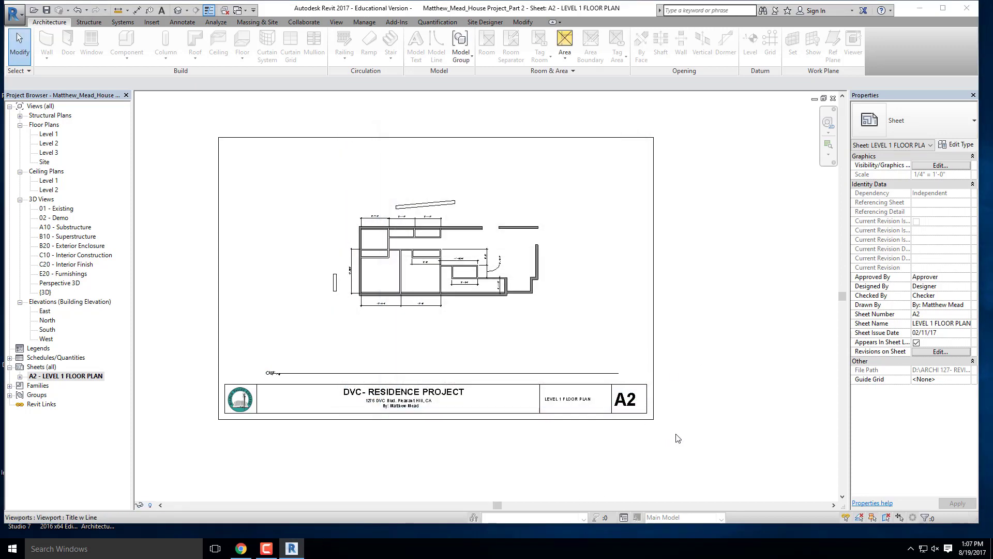
key("Return")
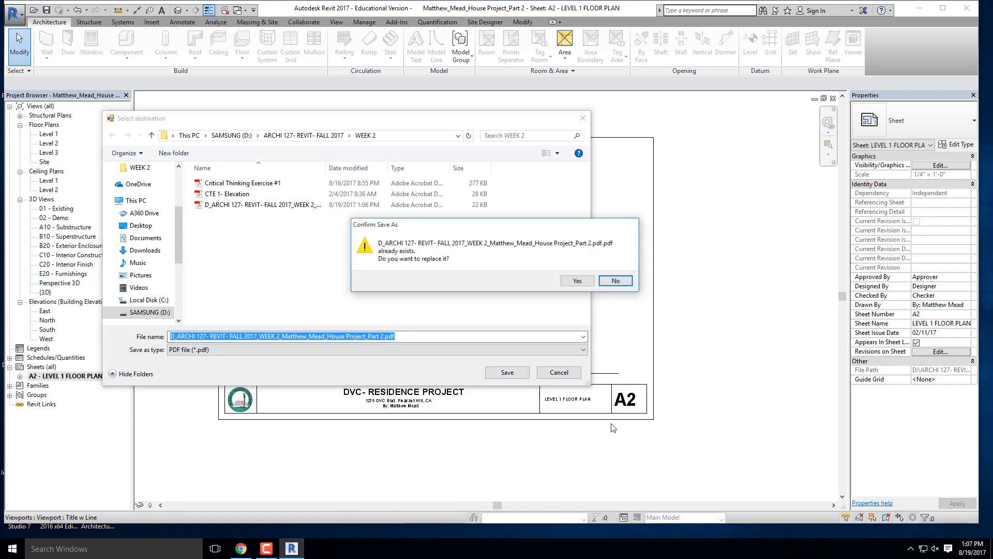
left_click(576, 280)
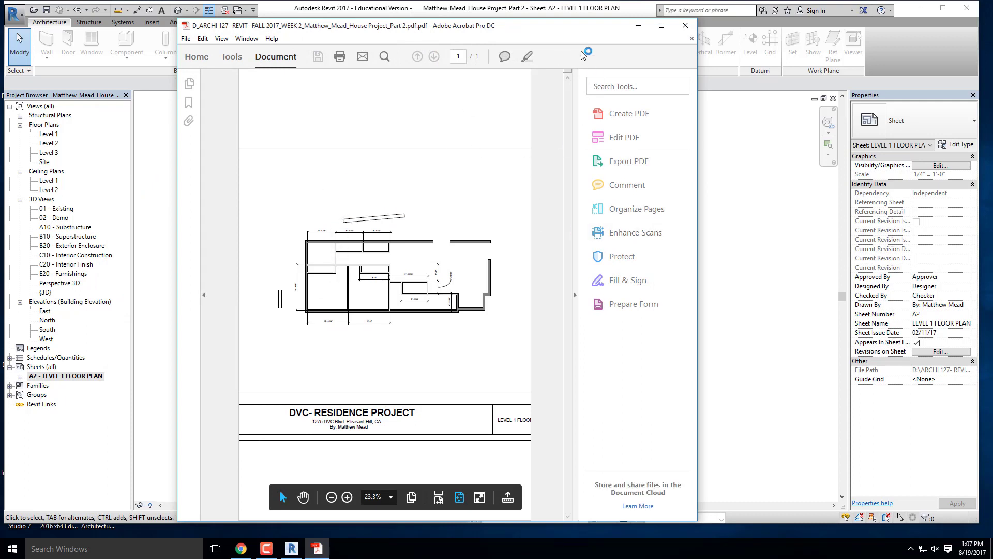
left_click(639, 29)
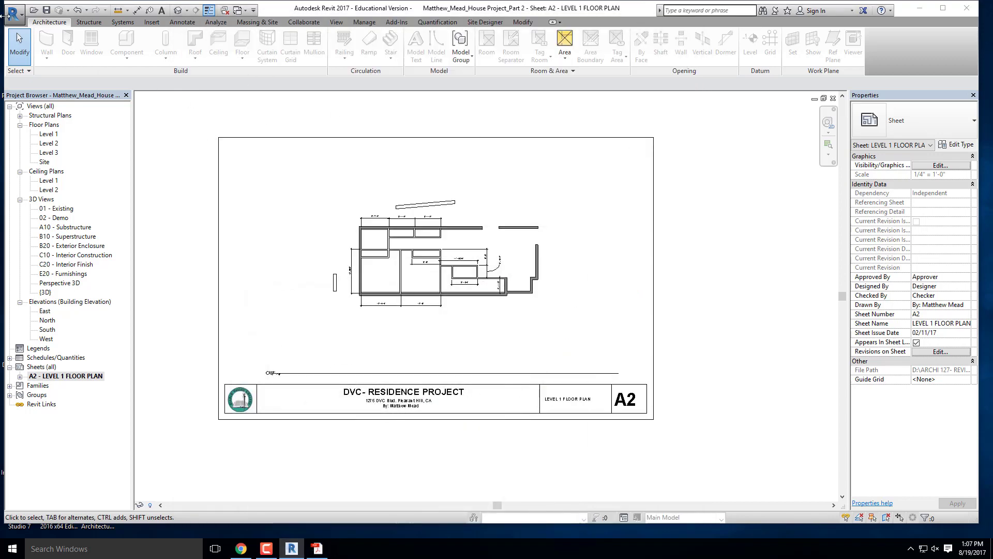
Open the sheet's print settings with Microsoft Print to PDF as printer, dismissing the warning
left_click(17, 17)
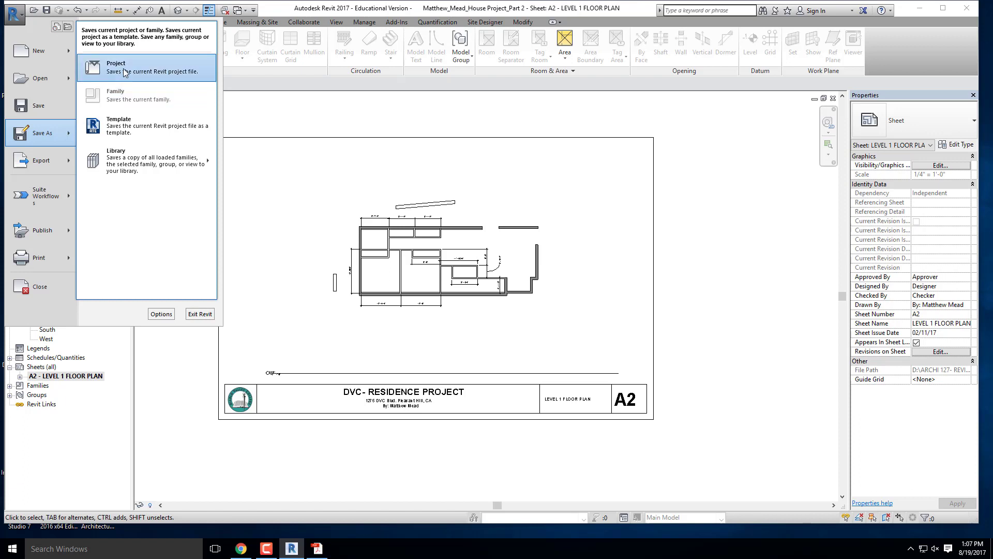
mouse_move(39, 257)
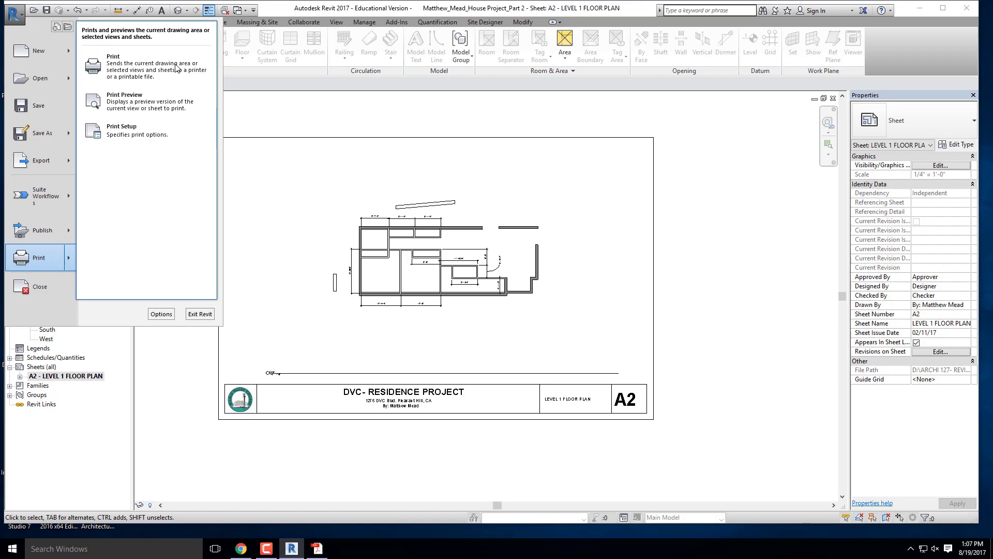
left_click(126, 72)
left_click(489, 163)
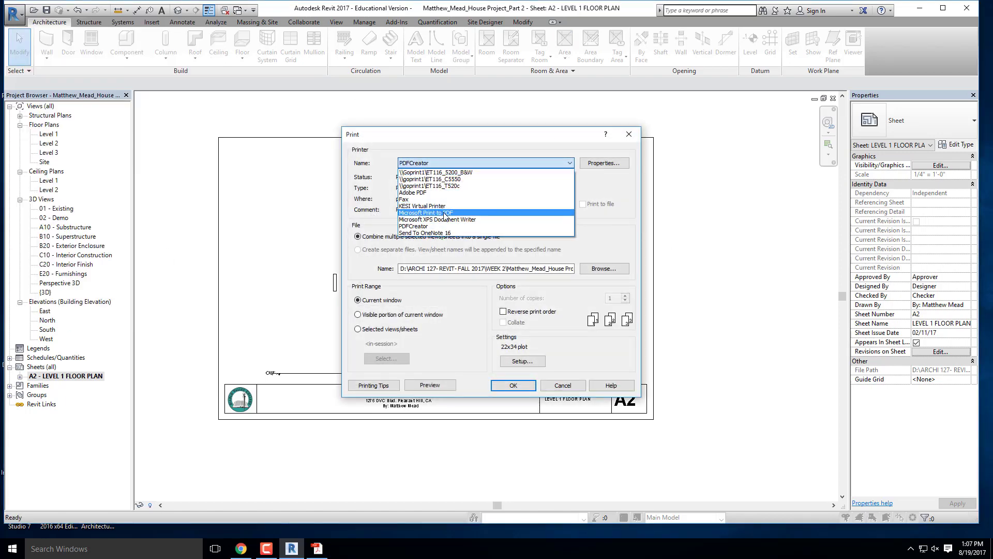
left_click(523, 209)
left_click(556, 287)
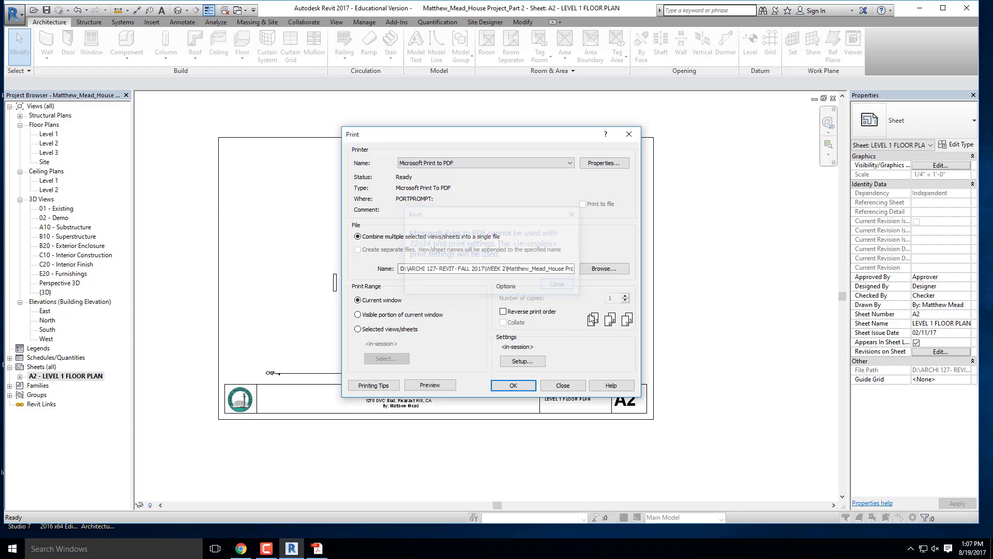
Try a Letter landscape page setup, then discard it
left_click(522, 361)
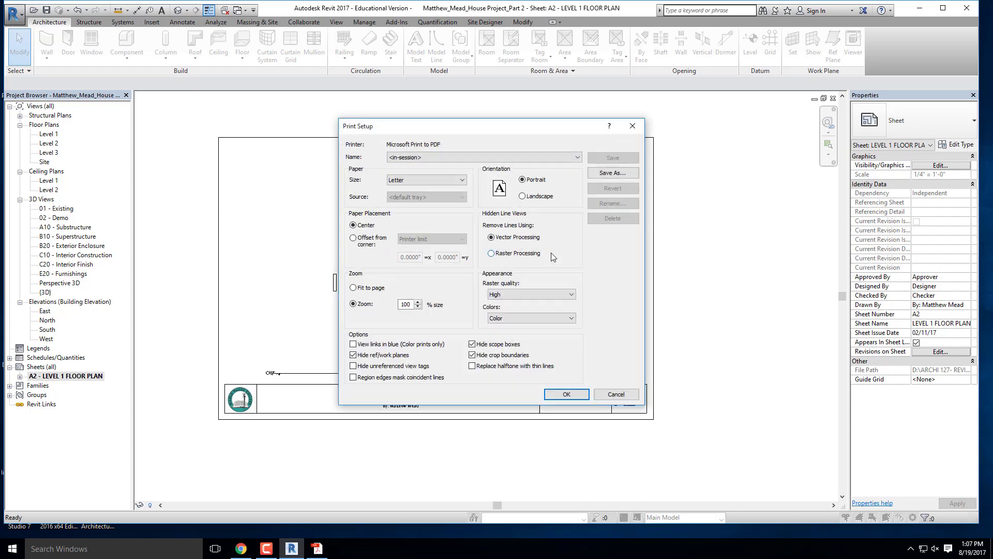
left_click(429, 180)
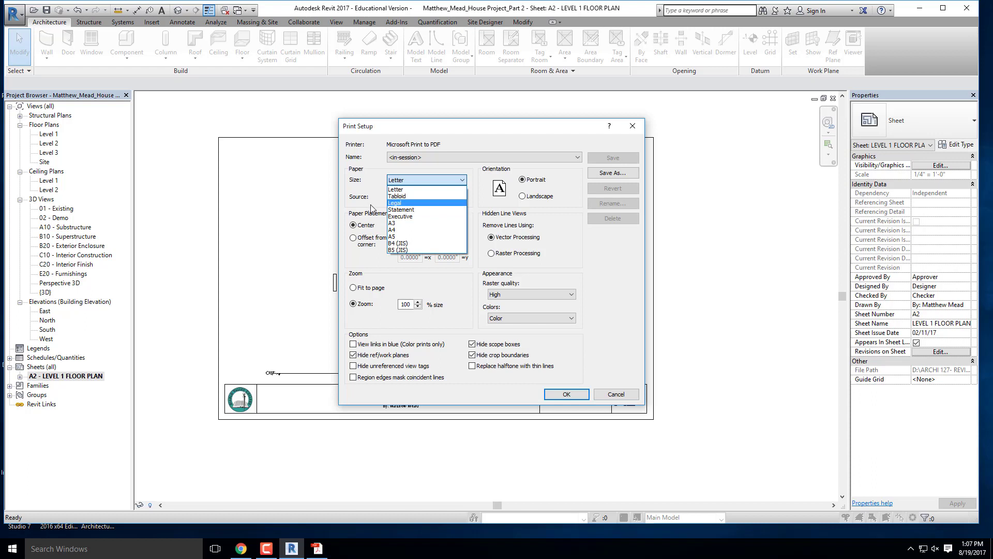
left_click(371, 208)
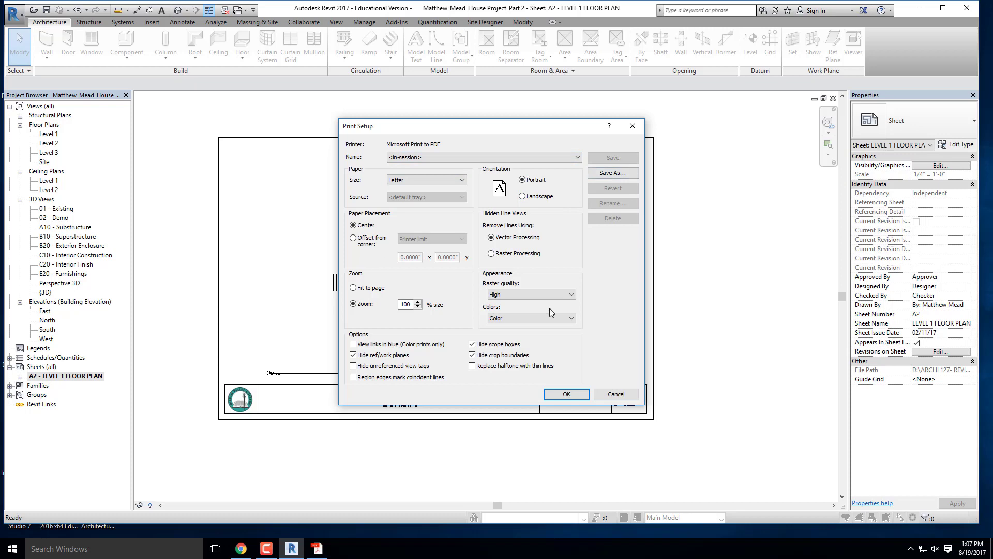
left_click(533, 197)
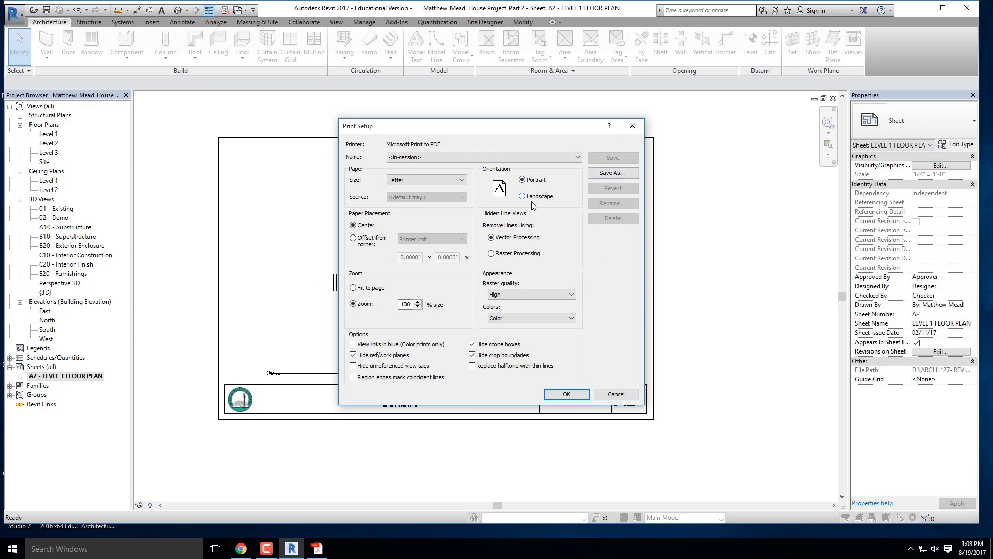
left_click(422, 180)
left_click(595, 270)
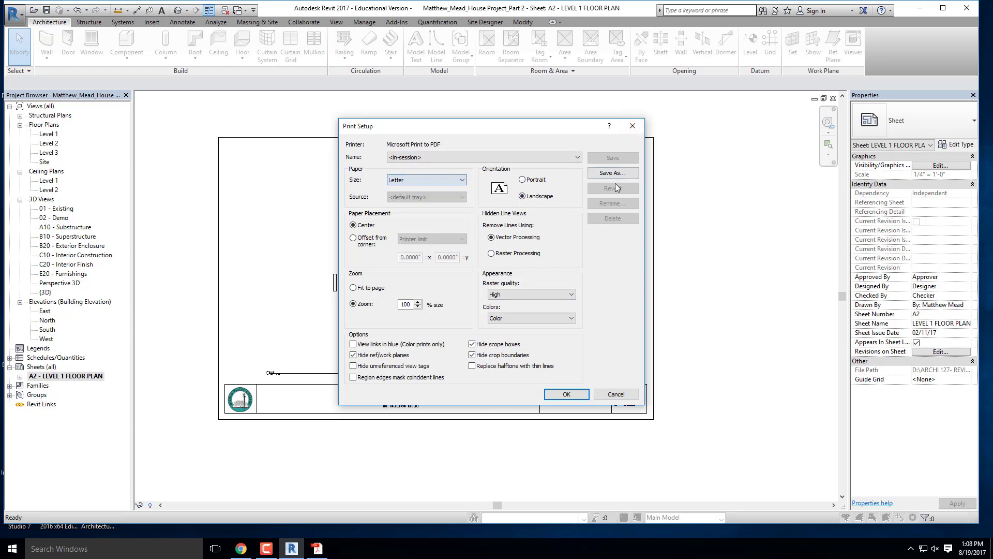
left_click(616, 394)
Print the A2 sheet to Adobe PDF on ANSI D landscape and save the PDF
left_click(515, 163)
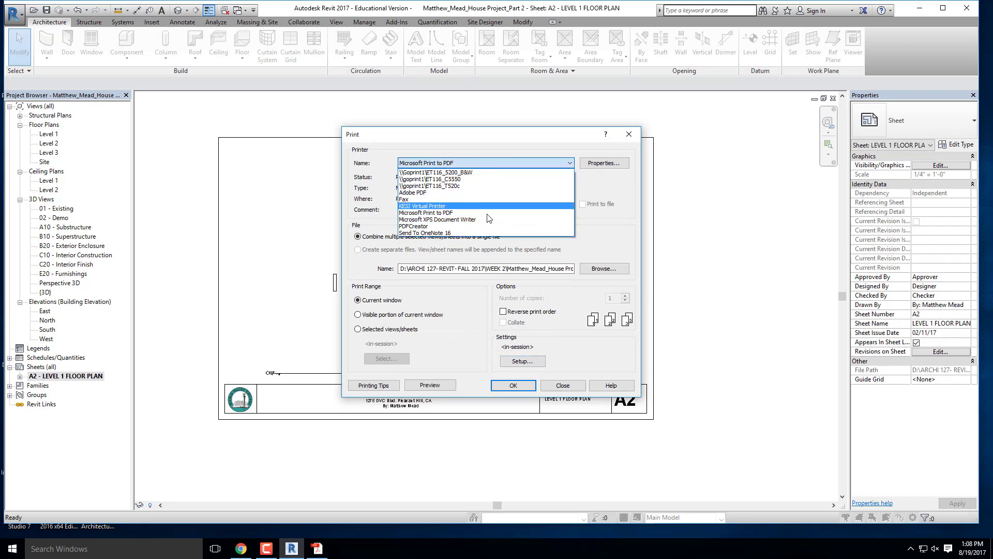
left_click(486, 193)
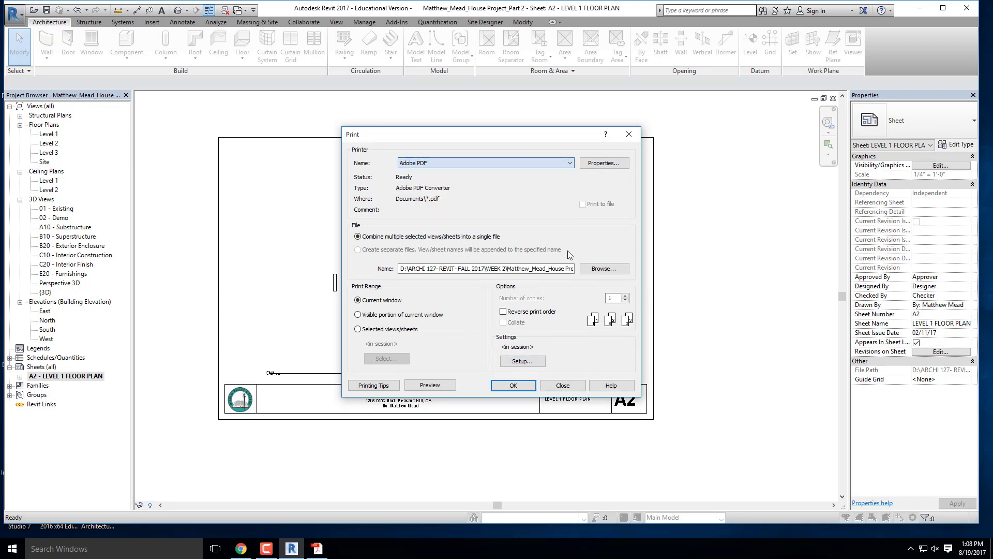
left_click(523, 361)
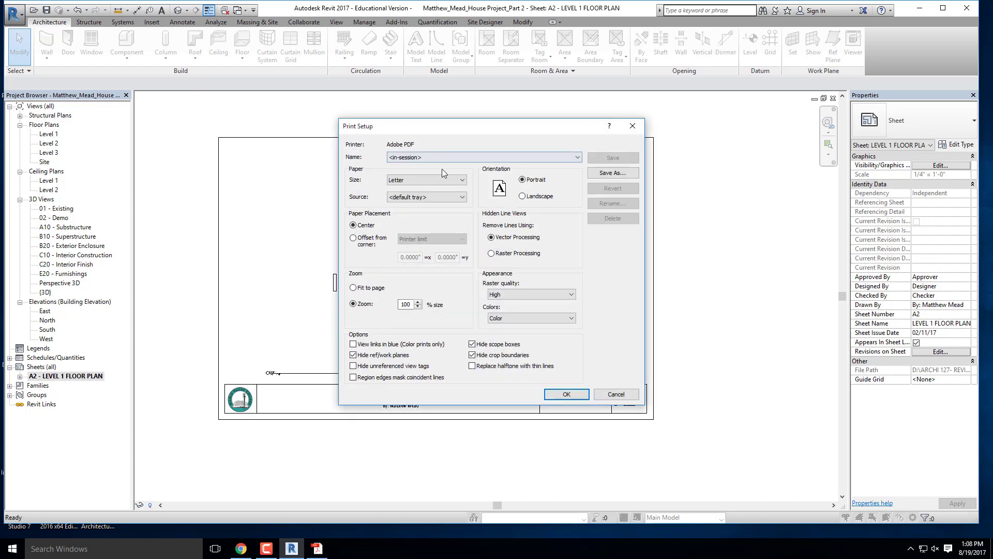
left_click(442, 179)
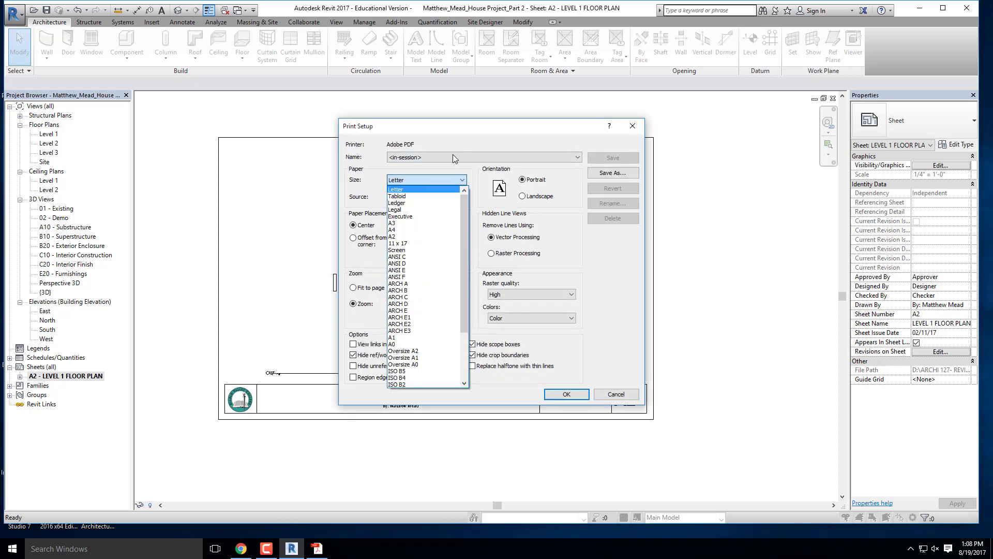
left_click(419, 263)
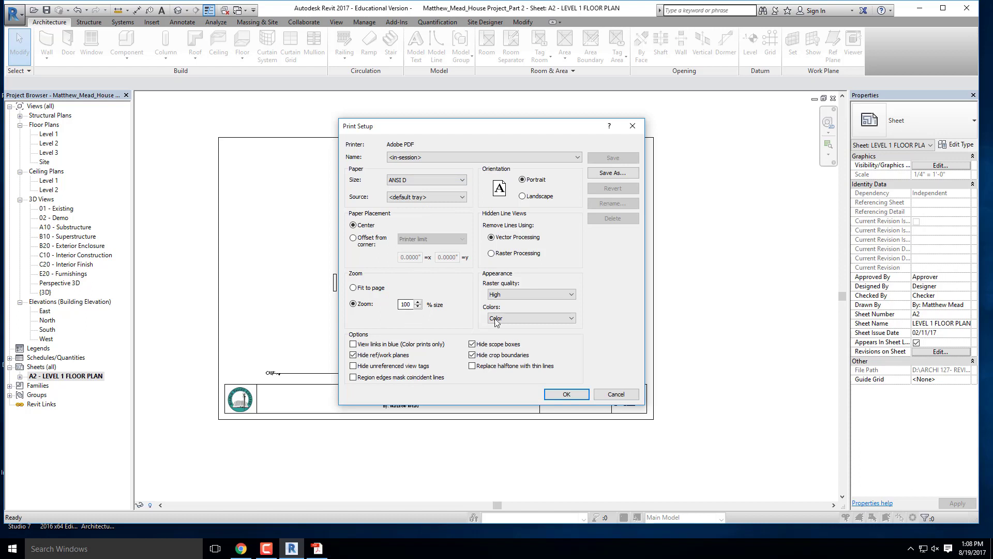
left_click(522, 196)
left_click(577, 395)
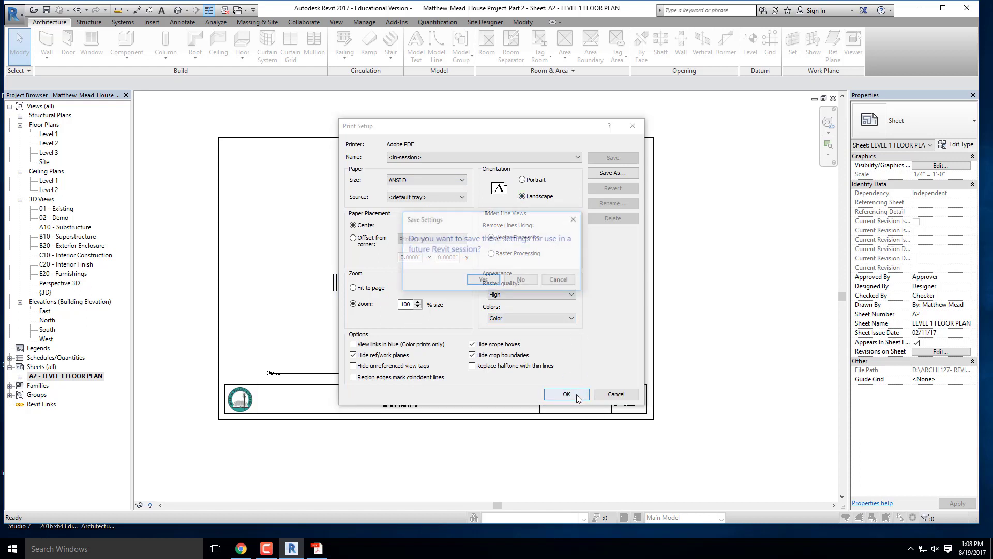
left_click(521, 278)
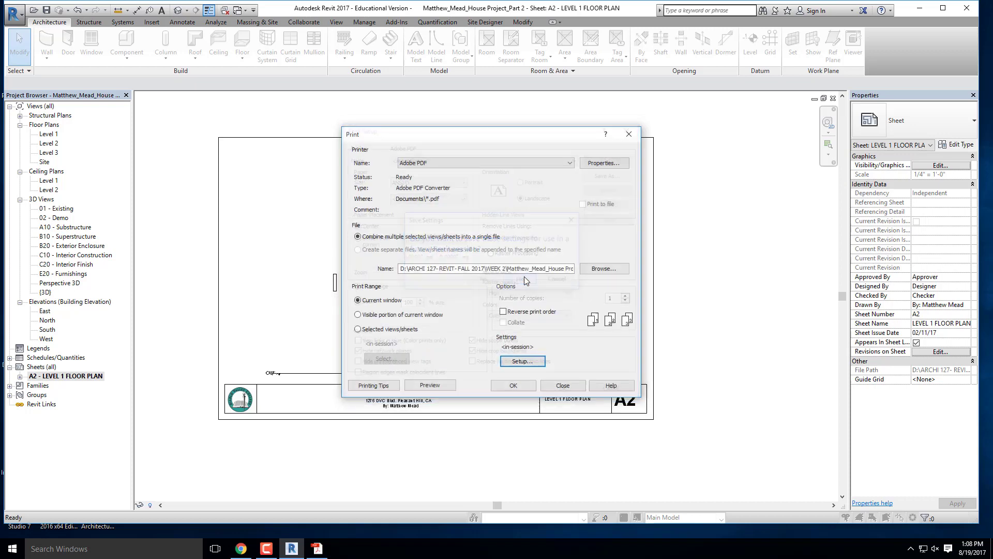
left_click(521, 386)
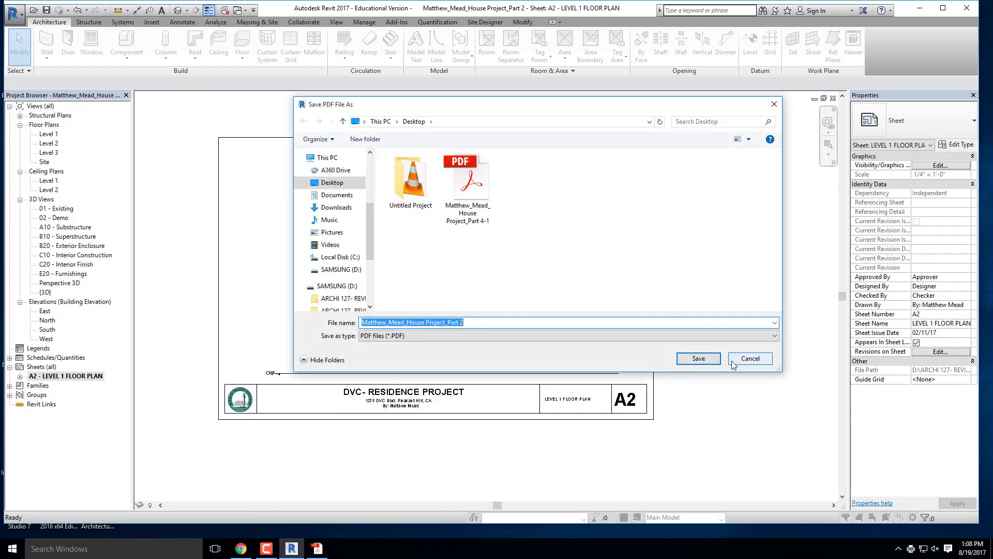
left_click(705, 359)
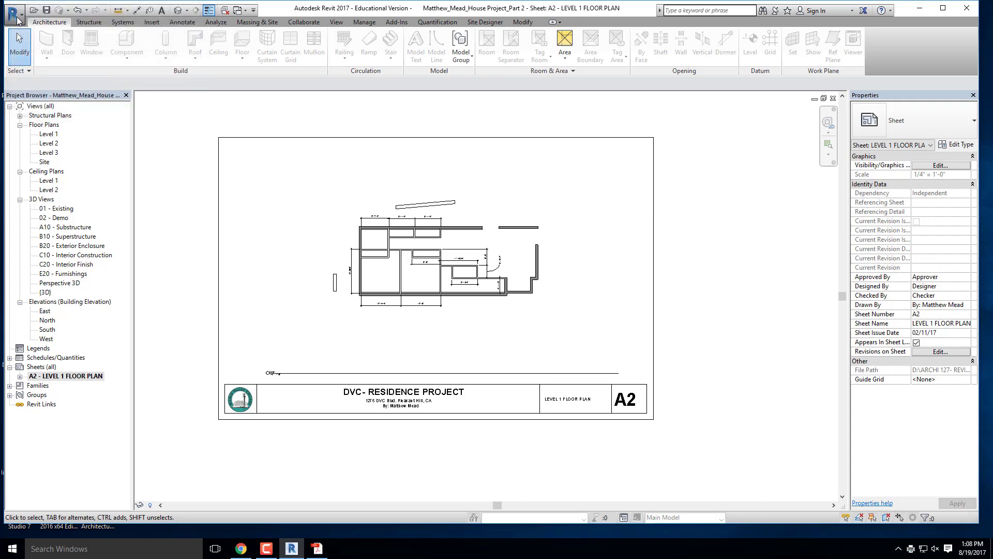
Start a print of the current sheet with PDFCreator as the printer
left_click(17, 20)
left_click(150, 122)
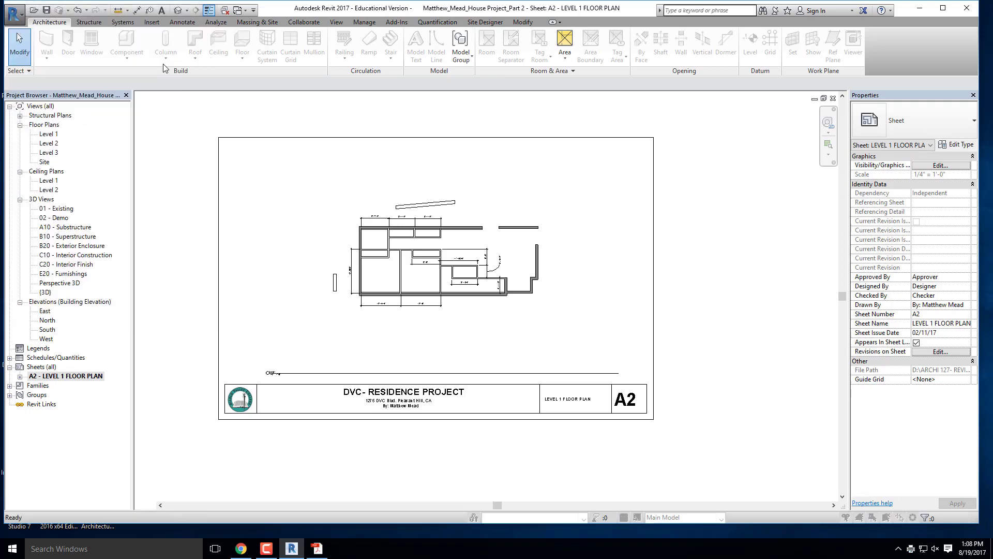
left_click(461, 163)
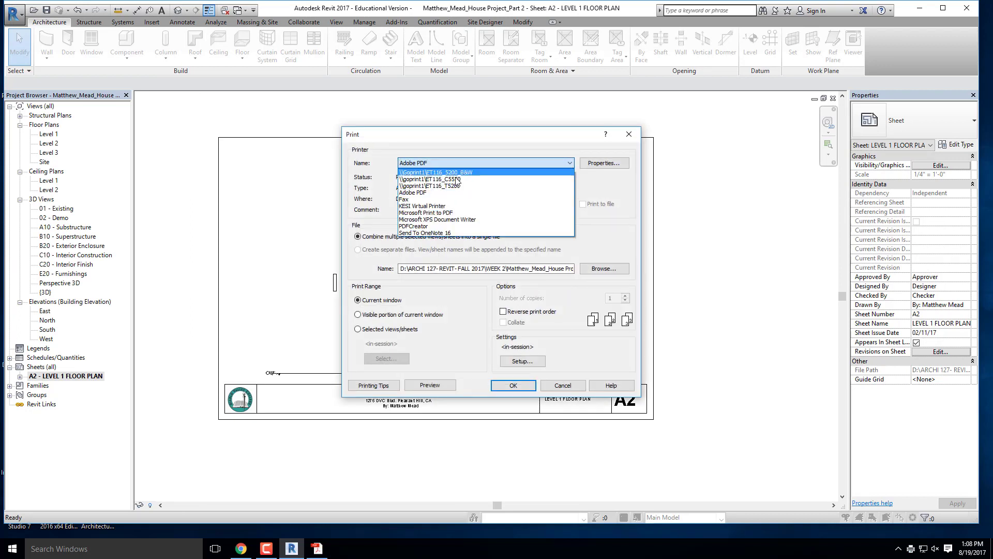
left_click(422, 227)
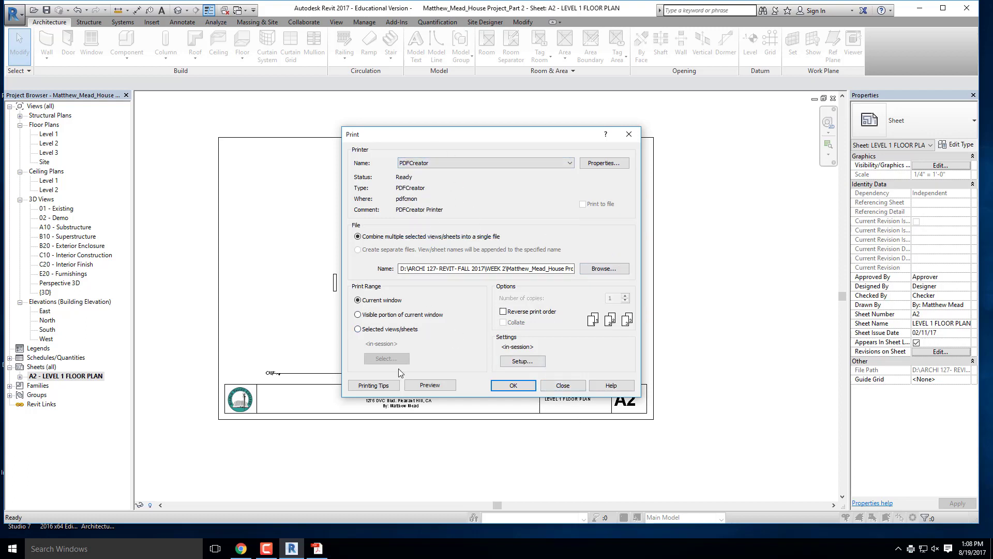
left_click(358, 330)
left_click(357, 300)
Keep ANSI D landscape in page setup and print the sheet to PDFCreator
left_click(522, 361)
left_click(429, 179)
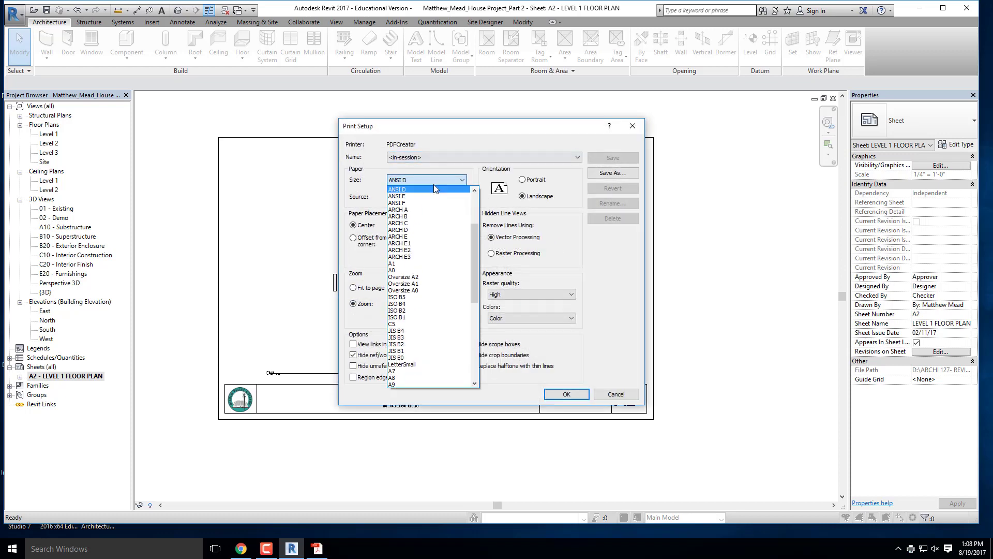
left_click(400, 189)
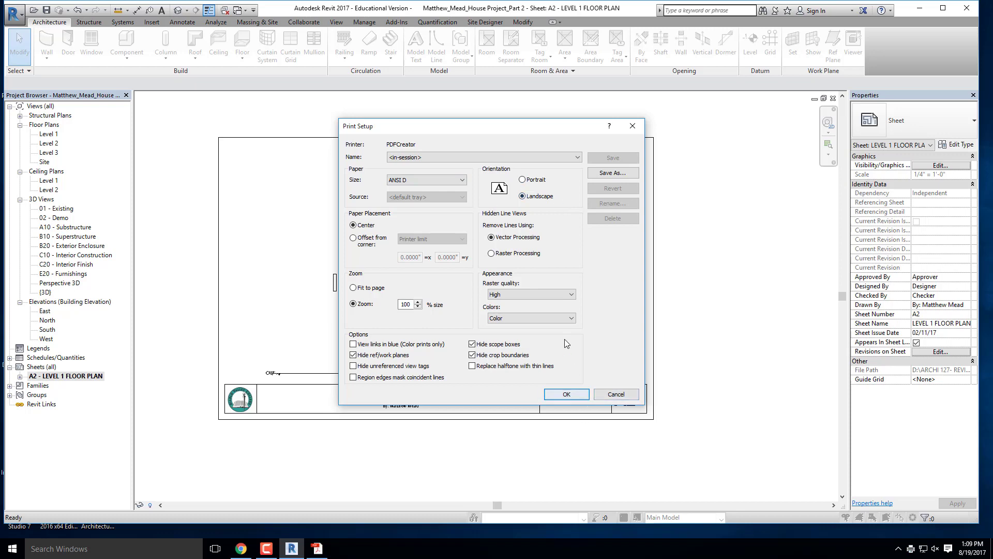
left_click(567, 397)
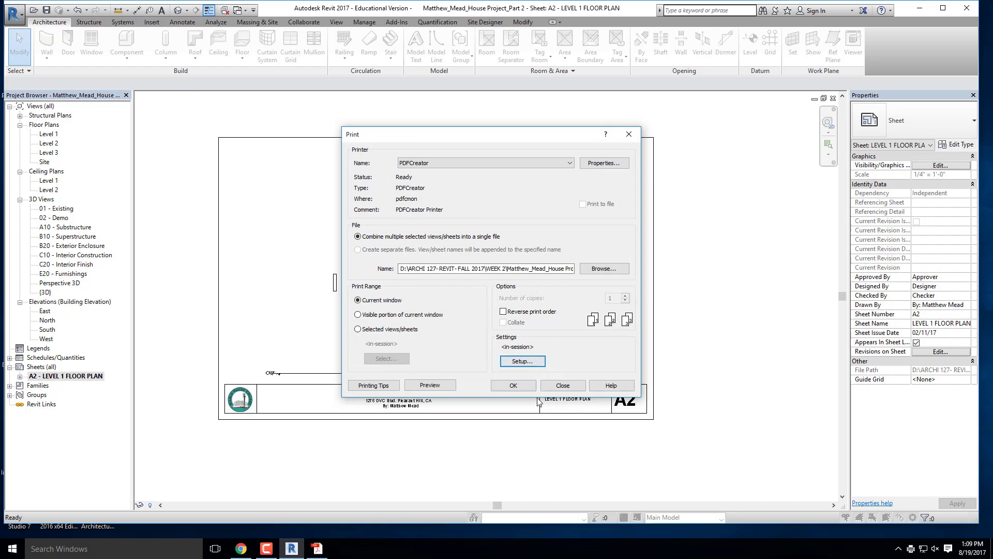
left_click(514, 387)
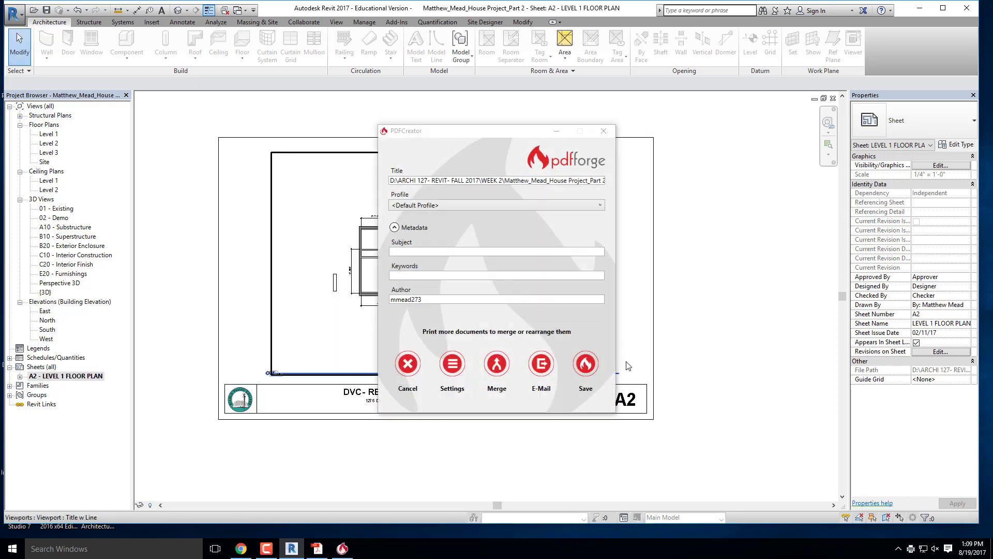
Save the A2 floor plan PDF into WEEK 2, overwriting the earlier house project PDF
left_click(582, 360)
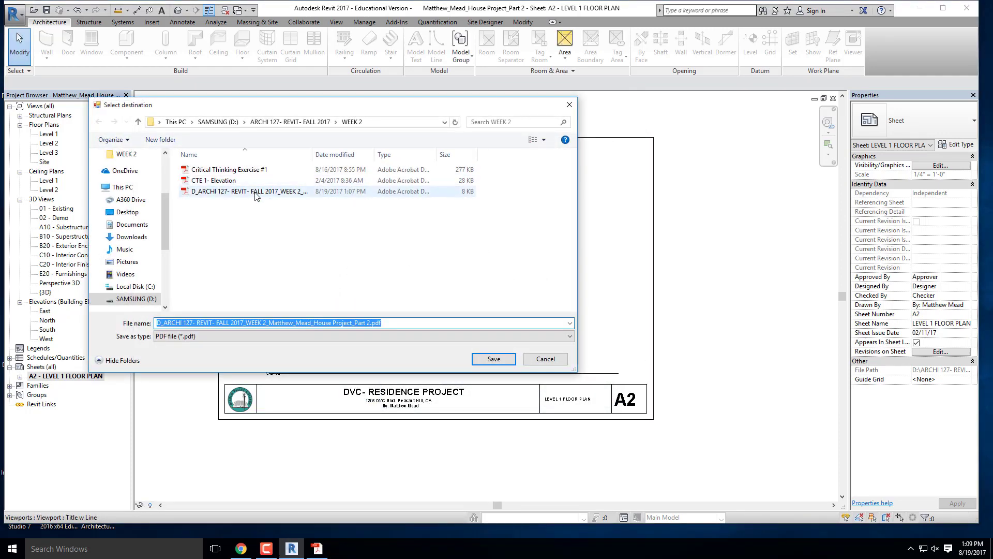
left_click(248, 191)
left_click(492, 357)
left_click(576, 279)
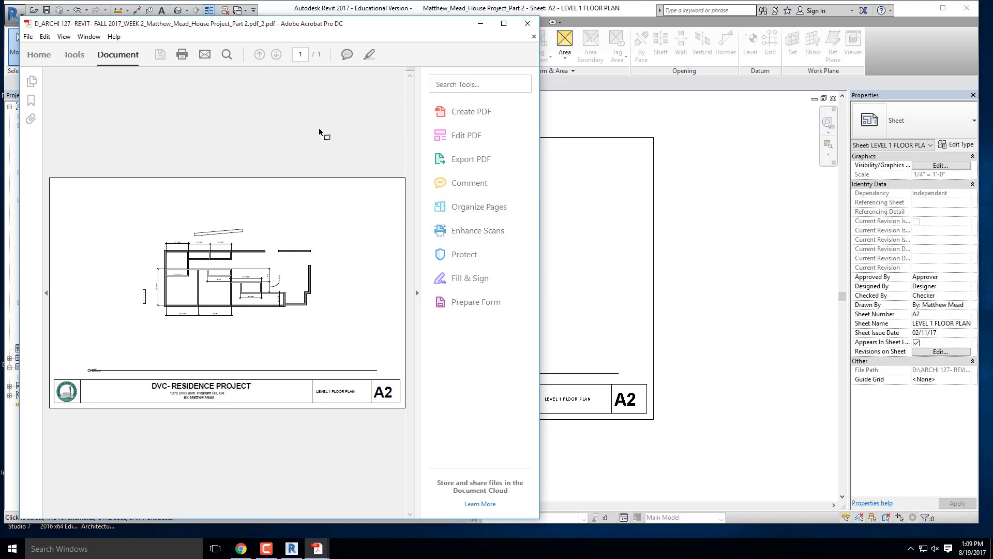
Review the A2 sheet PDF maximized in Acrobat, close it, and reopen Revit's {3D} house view
left_click(503, 23)
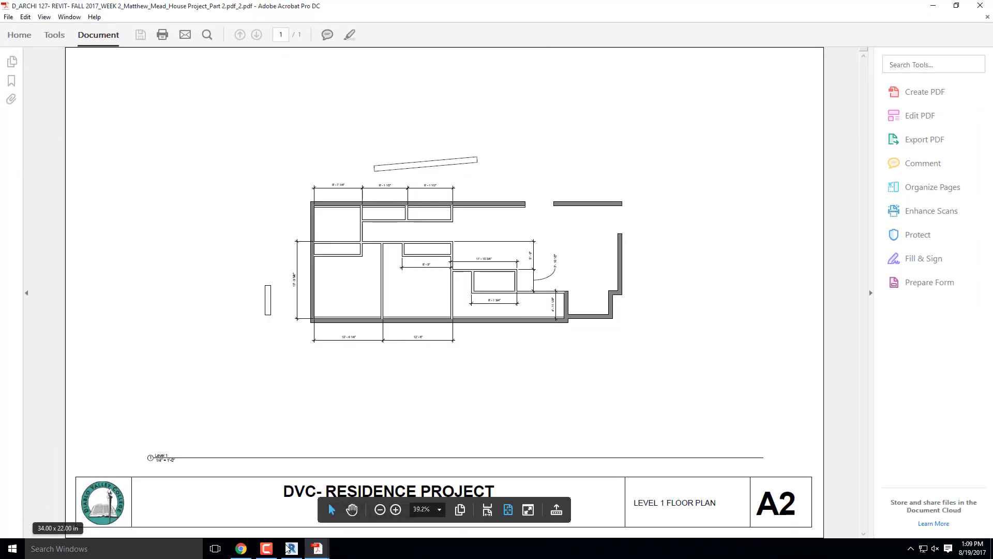
mouse_move(979, 5)
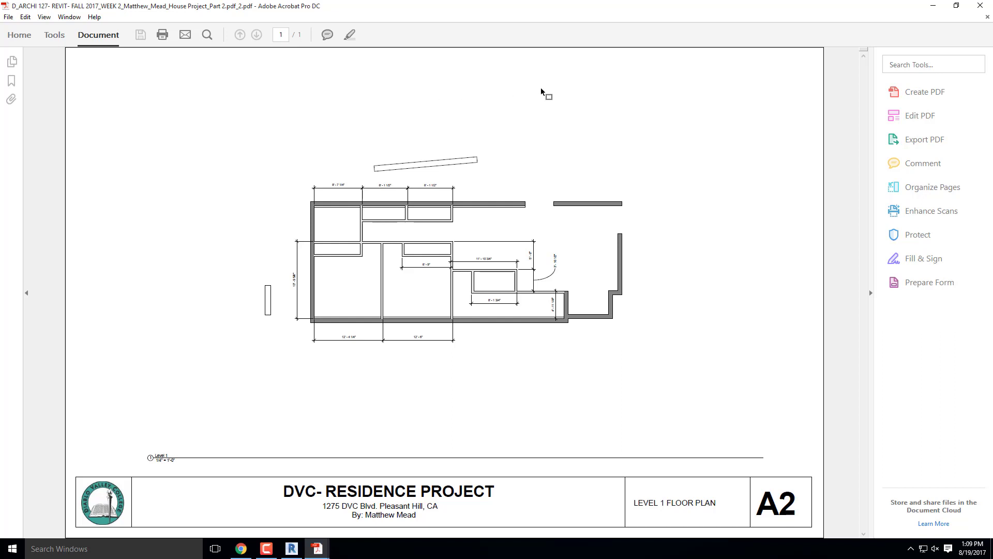
left_click(979, 6)
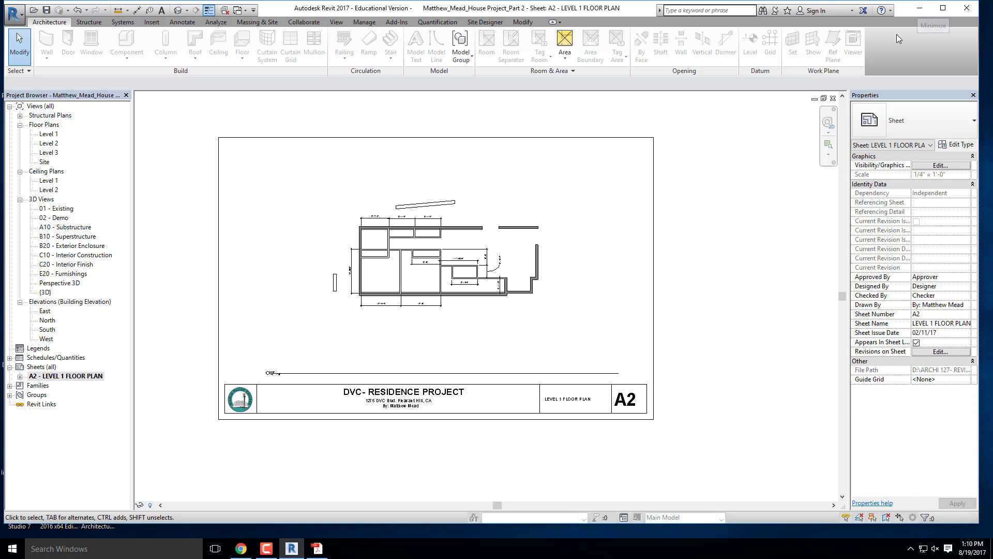
left_click(178, 9)
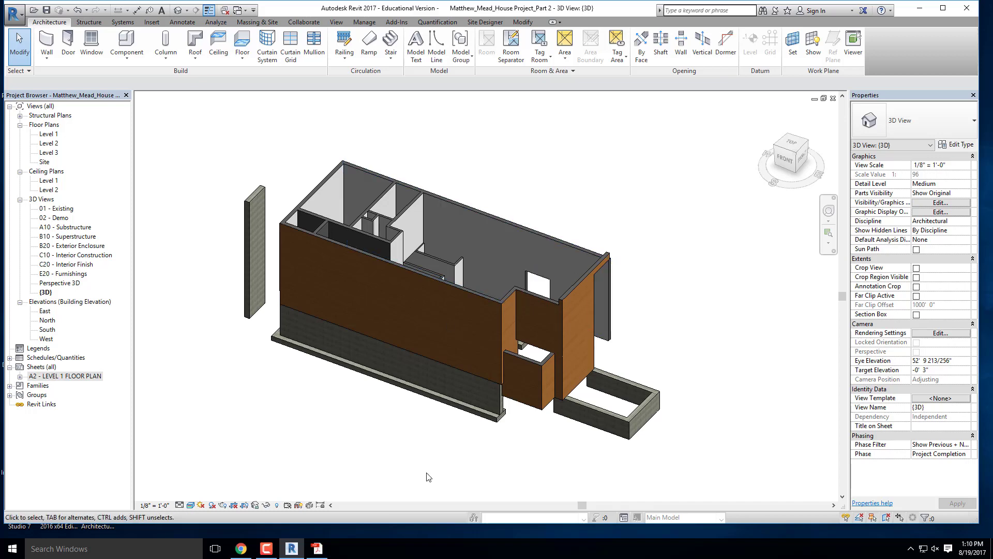